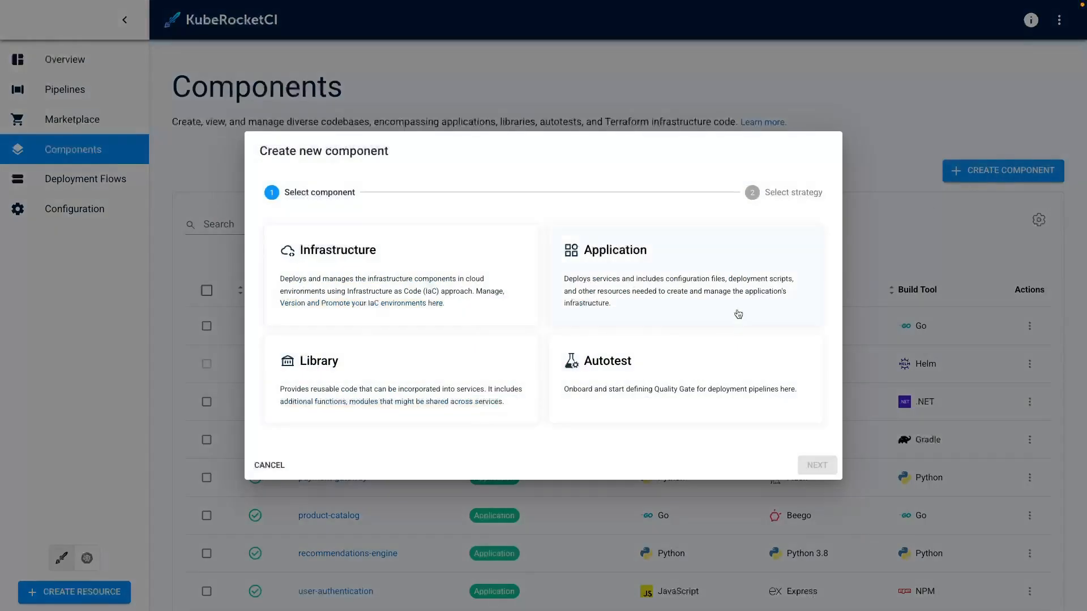
# Start creating a new Autotest component using the Clone project strategy.
pyautogui.click(692, 372)
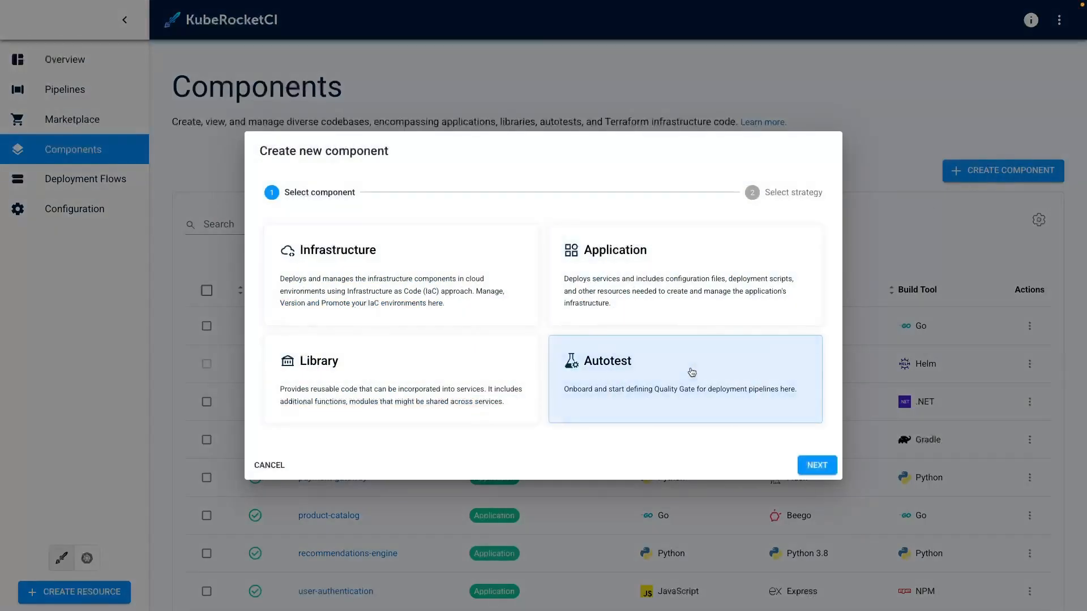
pyautogui.click(816, 464)
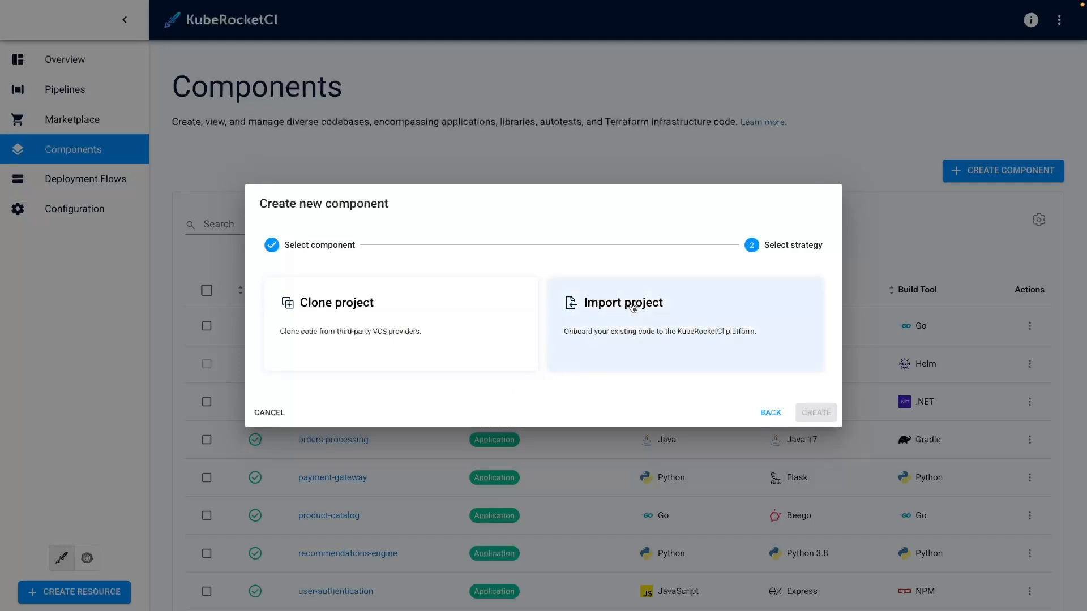
pyautogui.click(473, 345)
pyautogui.click(814, 413)
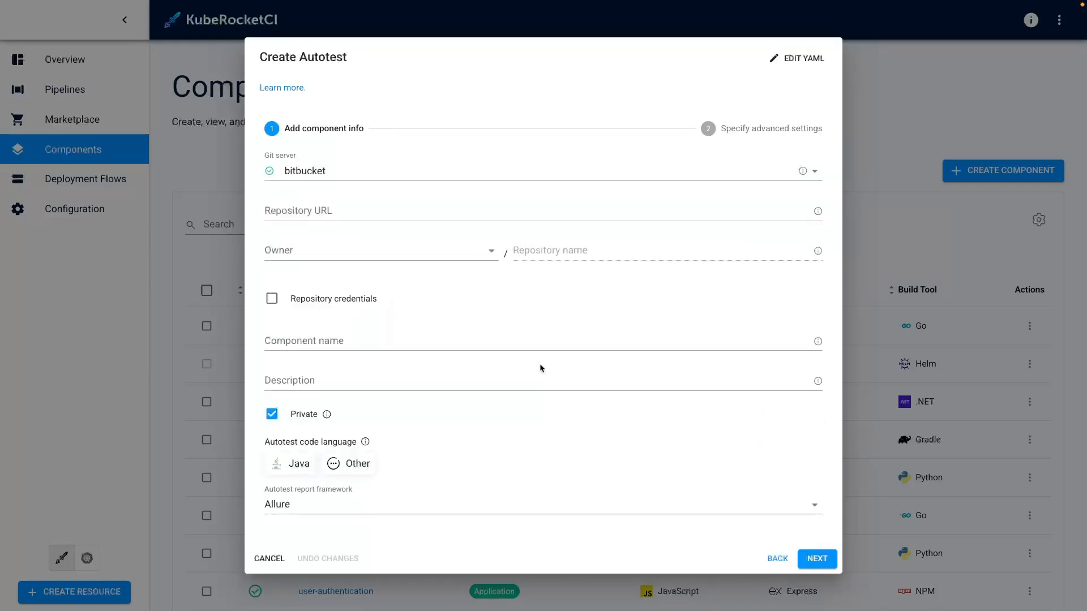
# Set the Git server to github and paste the GitHub autotests repository URL.
pyautogui.click(484, 173)
pyautogui.click(451, 240)
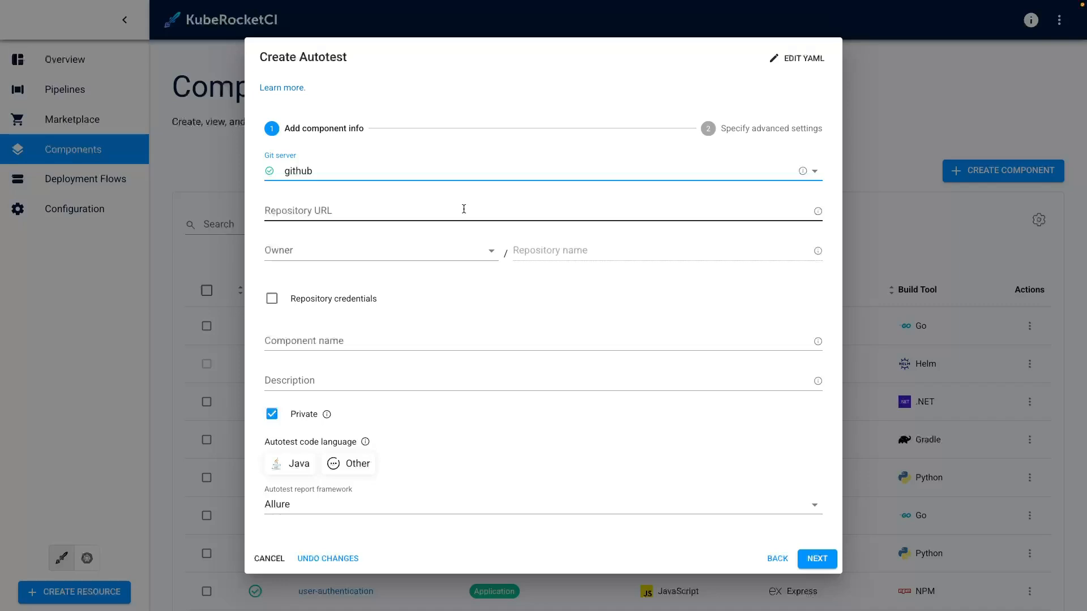
pyautogui.click(463, 209)
pyautogui.write('https://github.com/Oleksandr123234/autotests')
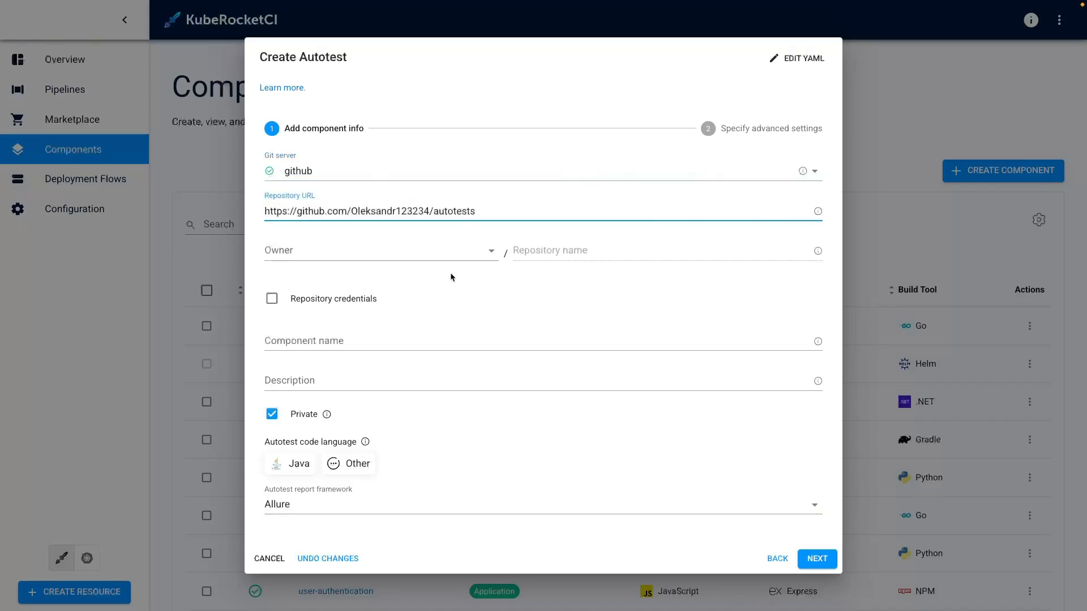
# Set the repository owner to edp-dx and the repository name to api-autotests.
pyautogui.click(437, 253)
pyautogui.click(417, 276)
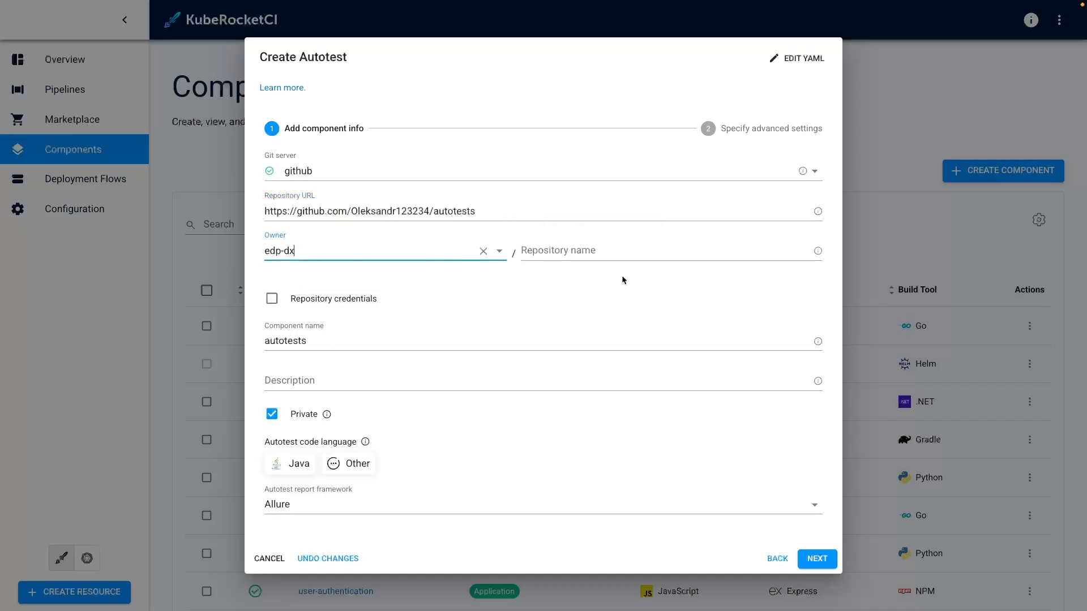
pyautogui.click(636, 252)
pyautogui.write('ap')
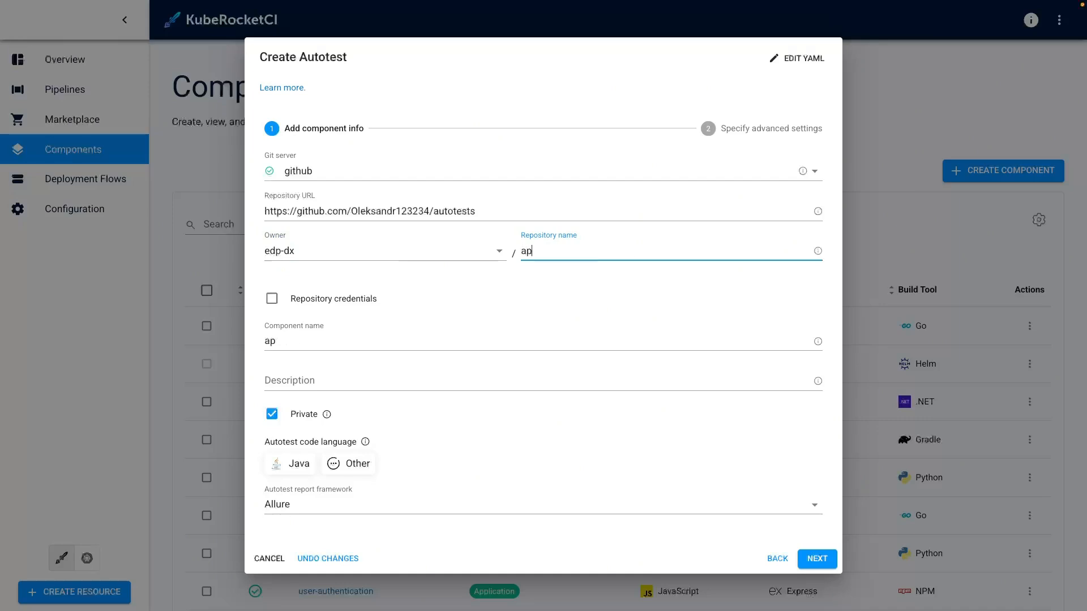
pyautogui.write('i-autotests')
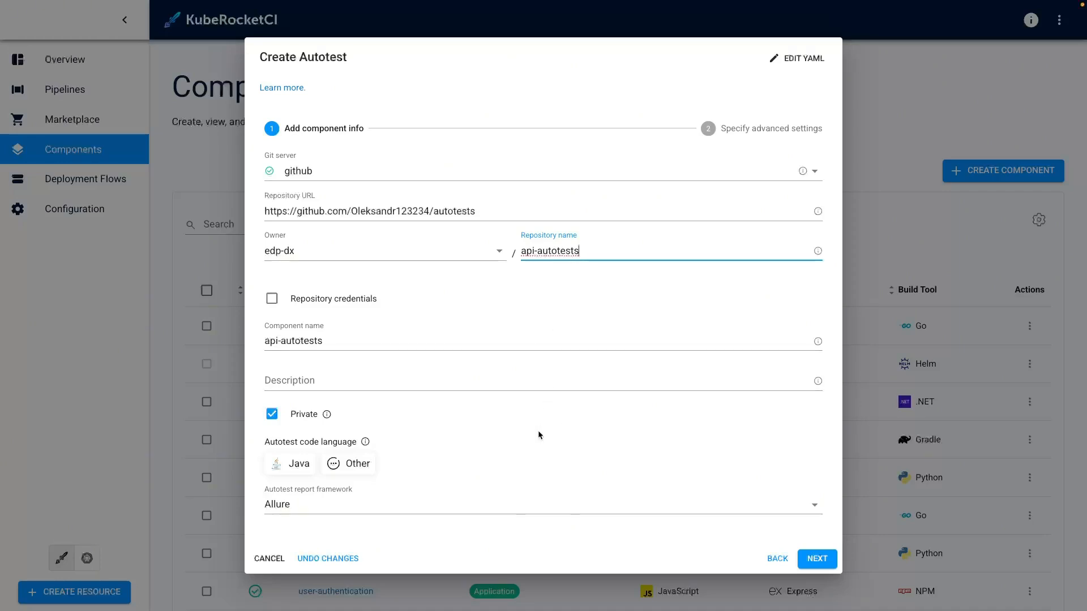
# Enter the description 'API autotests for the orders-processing application.' and choose Java with Java 17.
pyautogui.click(388, 381)
pyautogui.write('API autotests for the orders-processing application.')
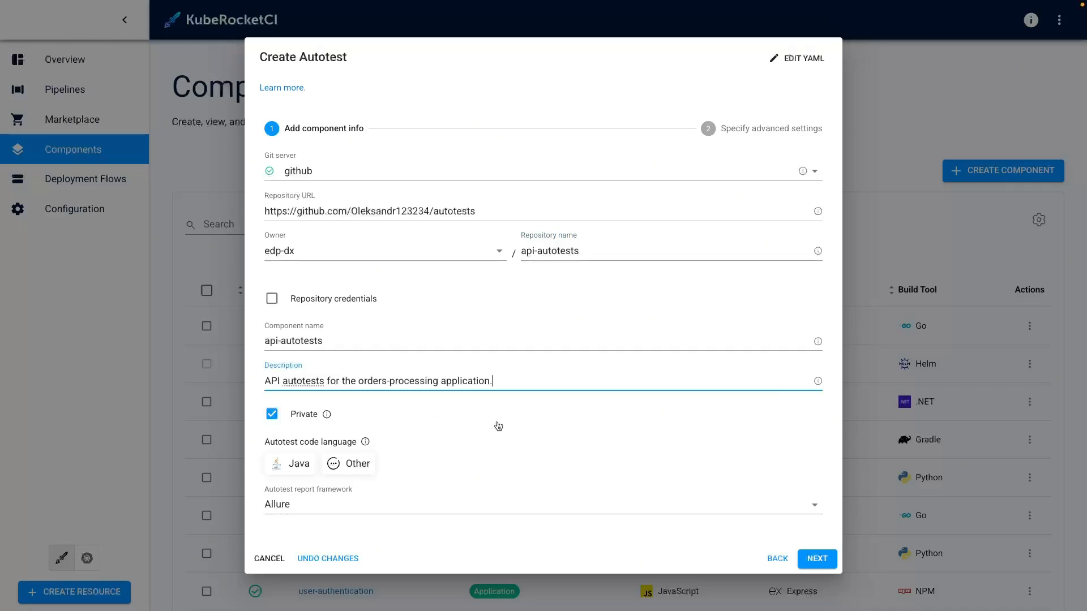
pyautogui.click(289, 464)
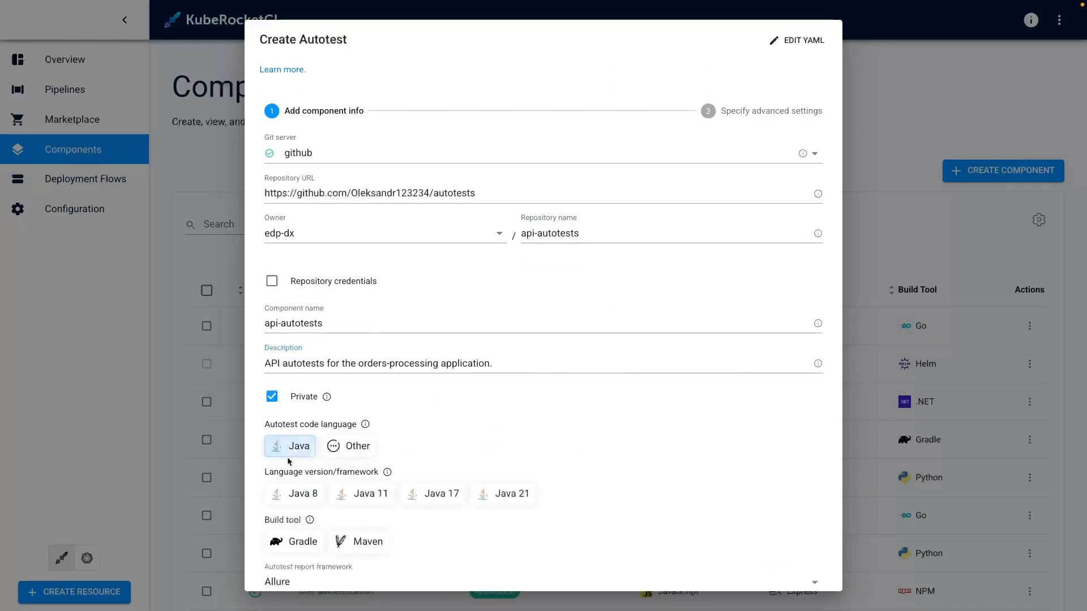
pyautogui.click(435, 498)
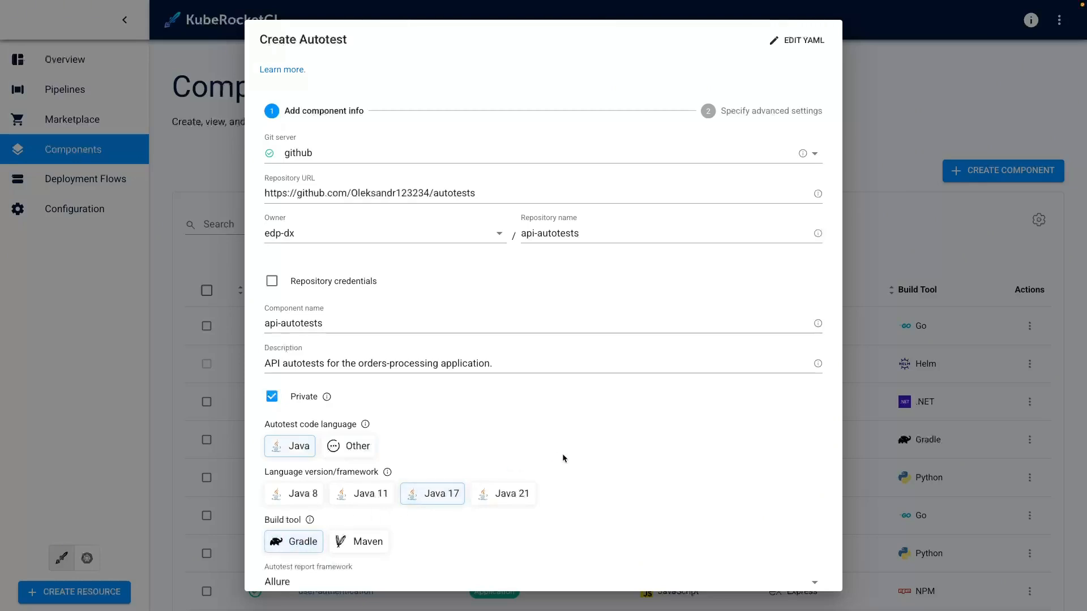
# Proceed to the advanced settings and create the api-autotests component with the default values.
pyautogui.scroll(-1, 562, 453)
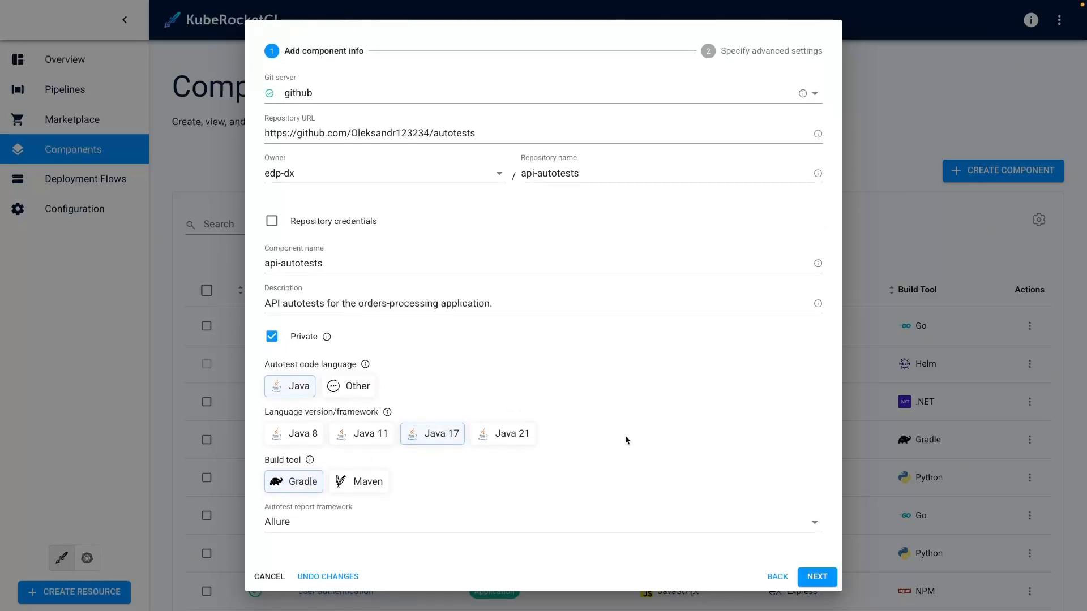
pyautogui.click(818, 576)
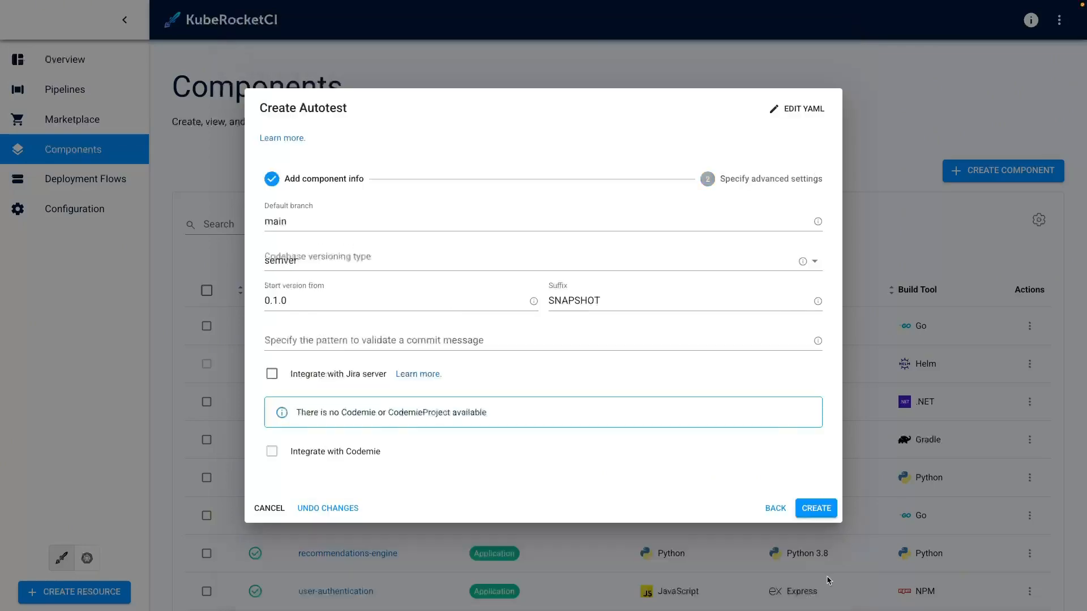
pyautogui.click(813, 507)
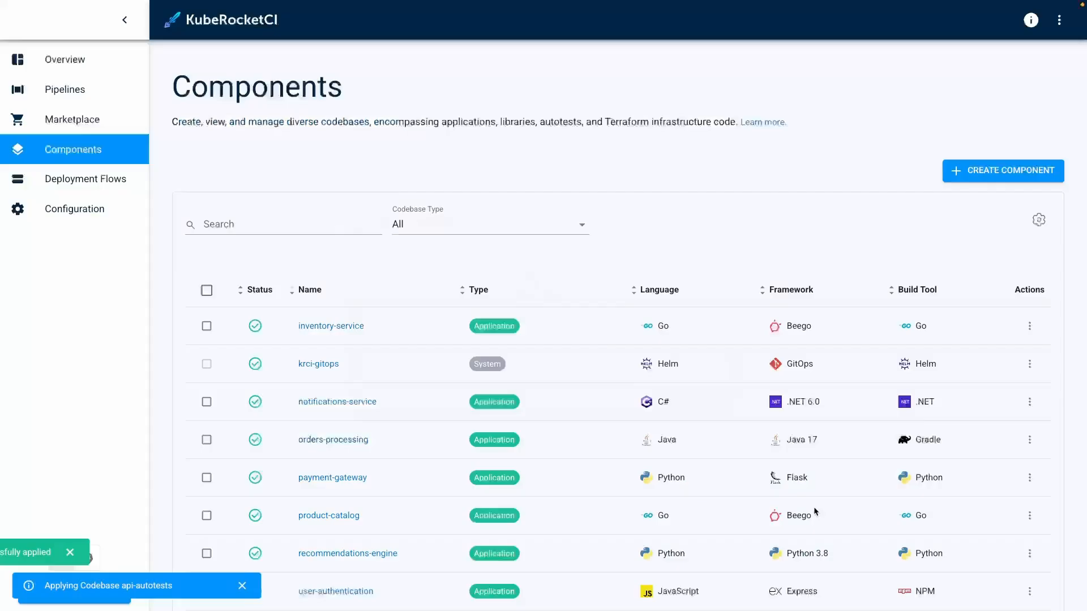
pyautogui.click(615, 394)
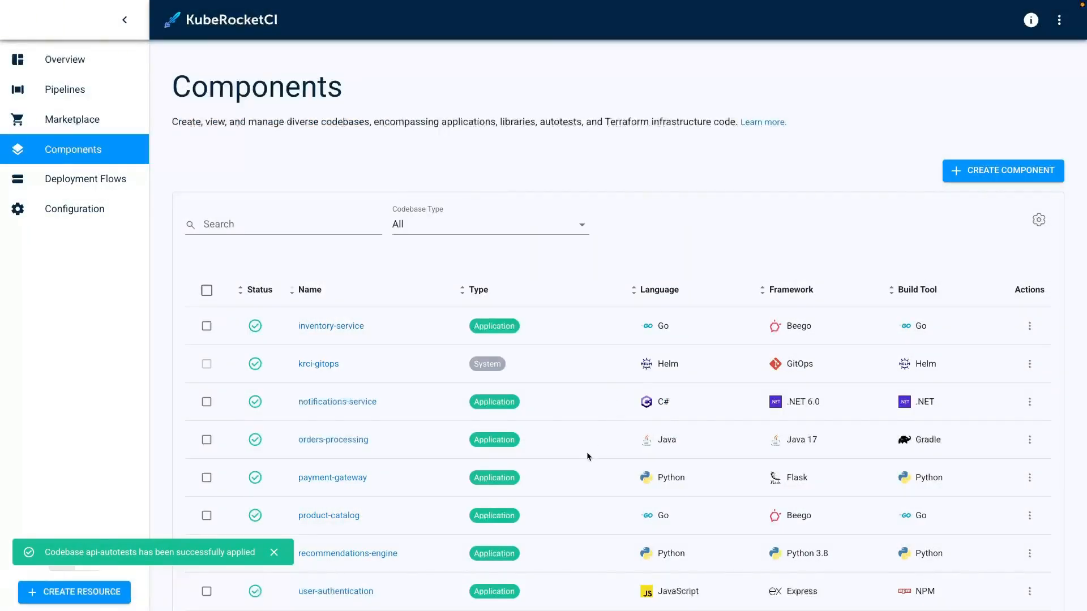
pyautogui.scroll(-3, 586, 451)
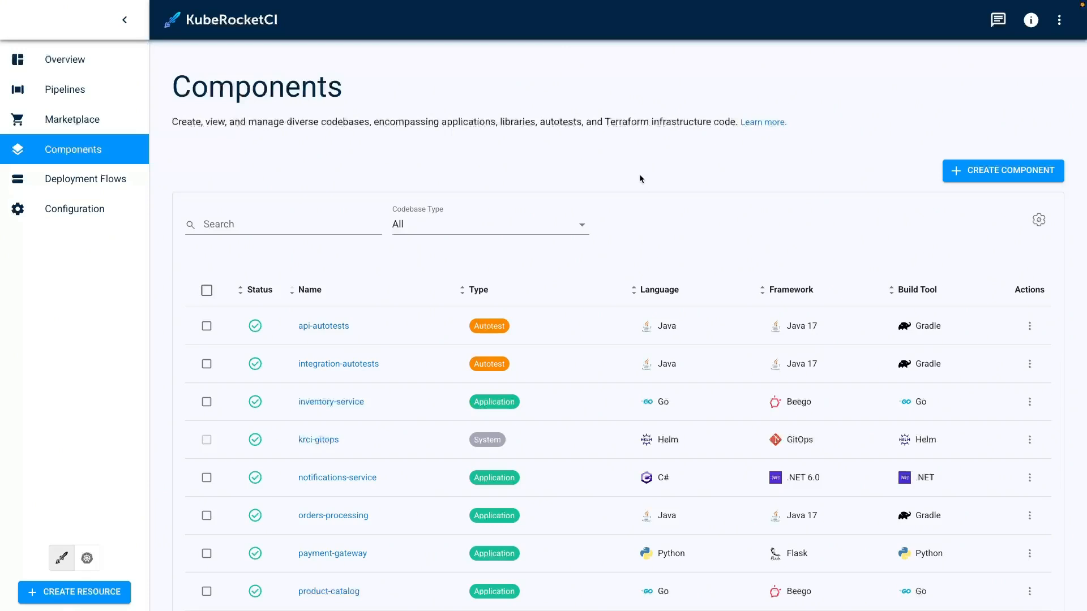
# Start a new deployment flow named order-flow with a description about deploying orders-processing with integrated autotests.
pyautogui.click(116, 183)
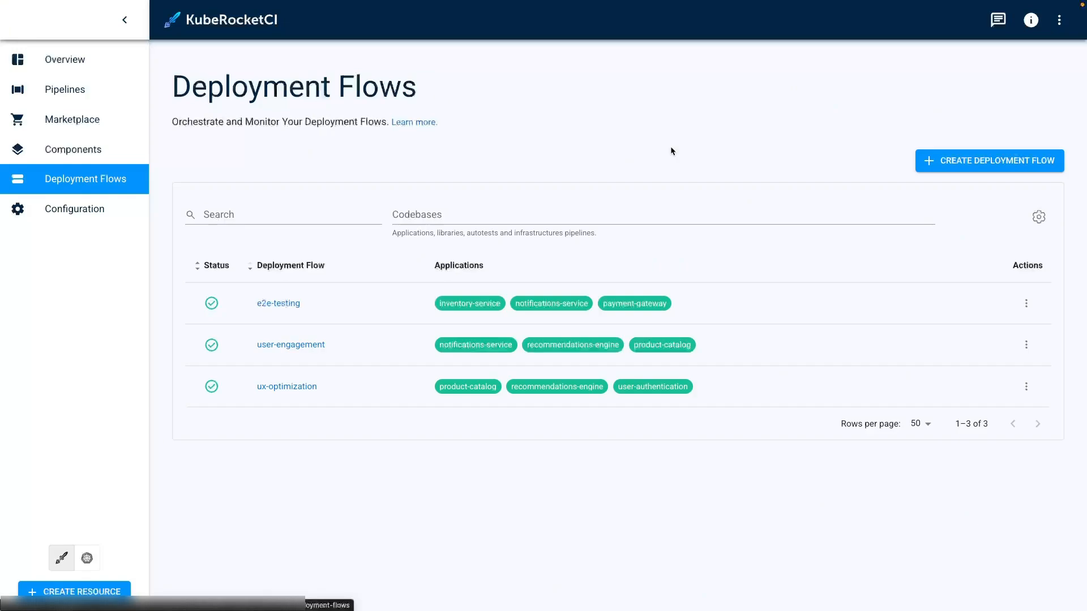
pyautogui.click(957, 152)
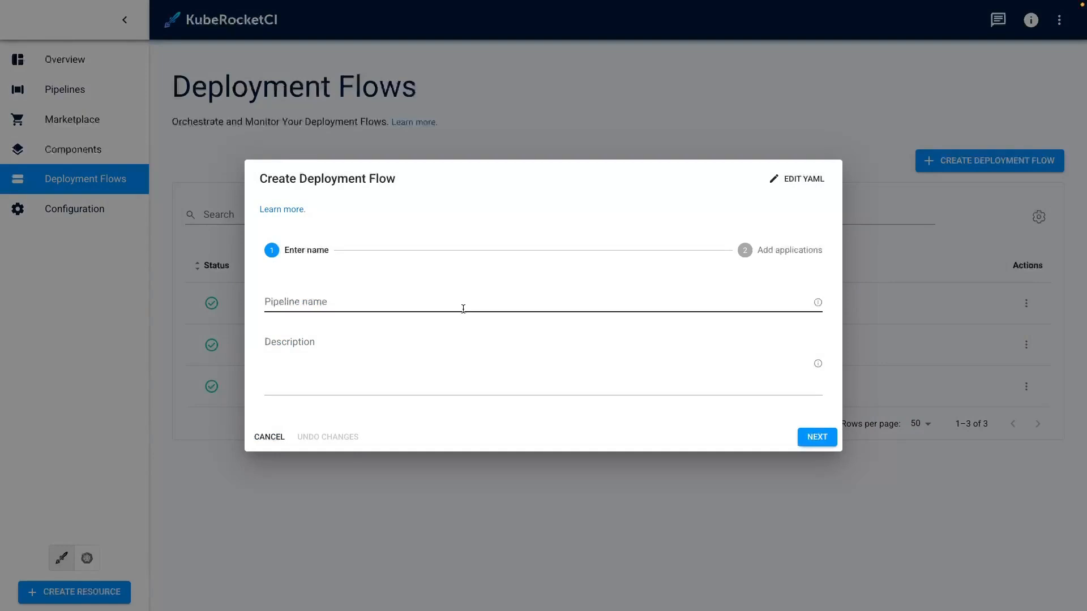
pyautogui.click(463, 309)
pyautogui.write('order-flow')
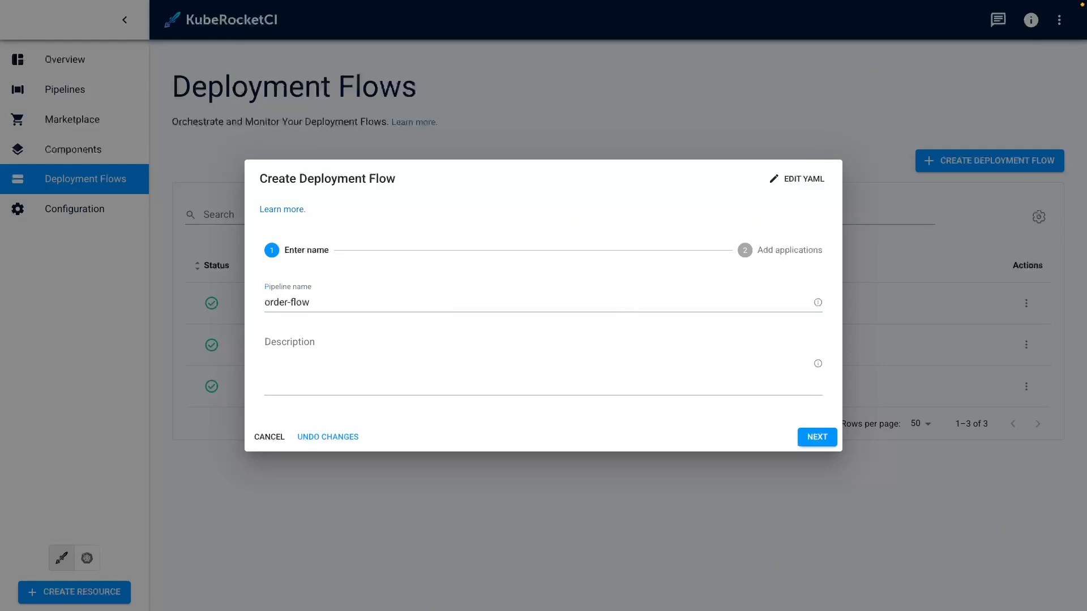
pyautogui.click(464, 344)
pyautogui.write('This deployment flow is designed to deploy the order-processing application with integrated autotests.')
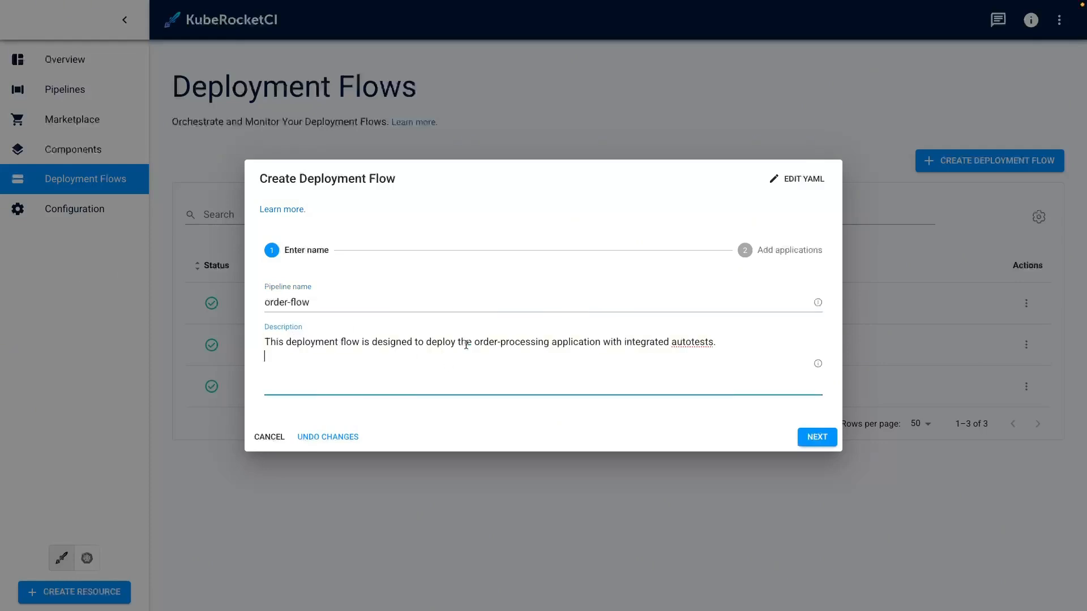
pyautogui.click(820, 437)
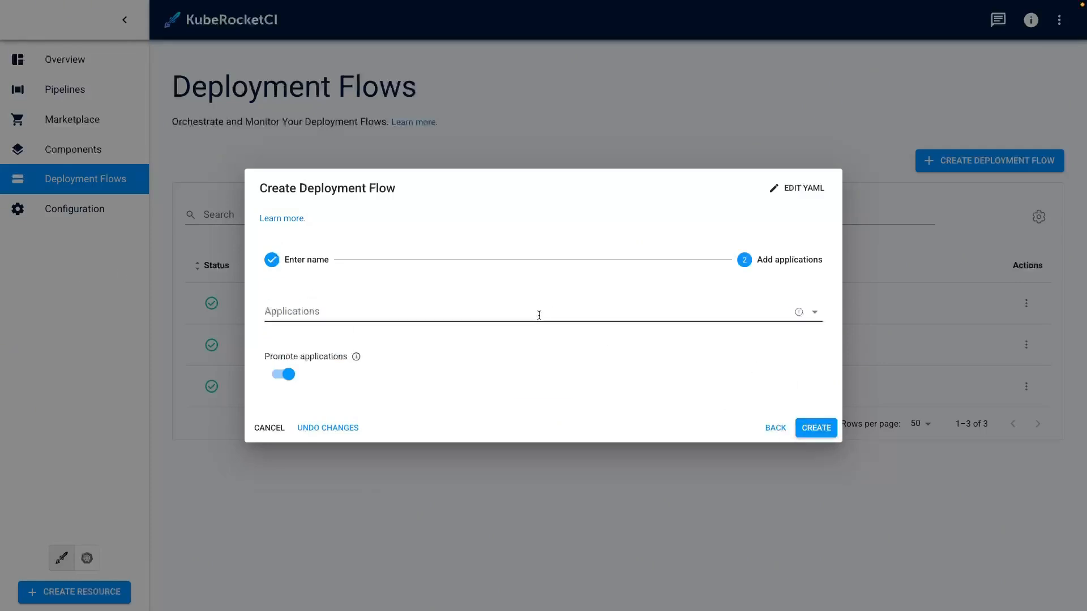
# Add the orders-processing application, create the flow, and open the new deployment flow.
pyautogui.click(539, 315)
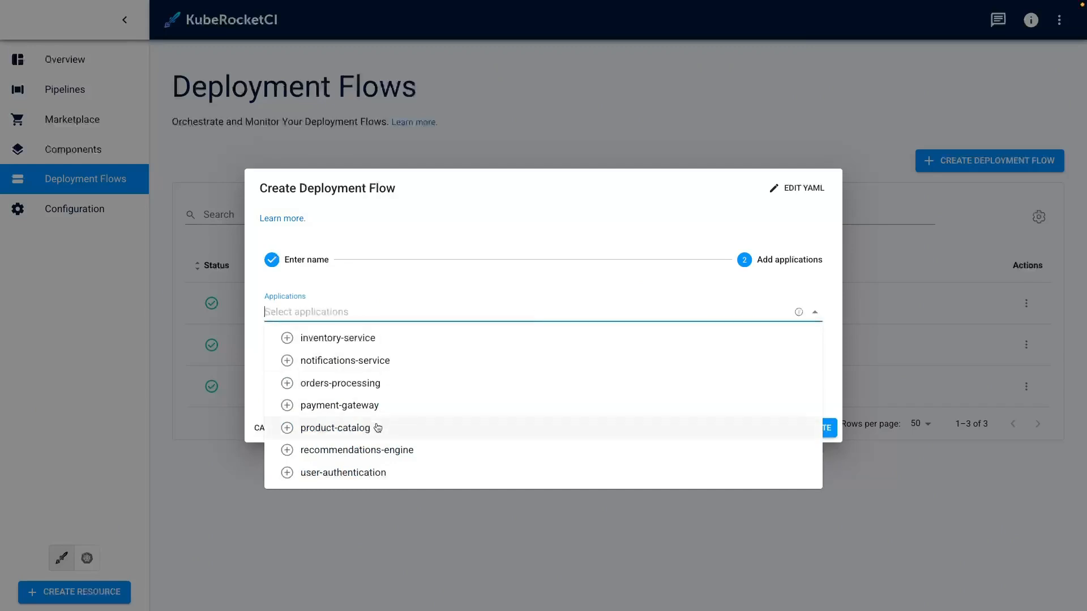
pyautogui.click(363, 383)
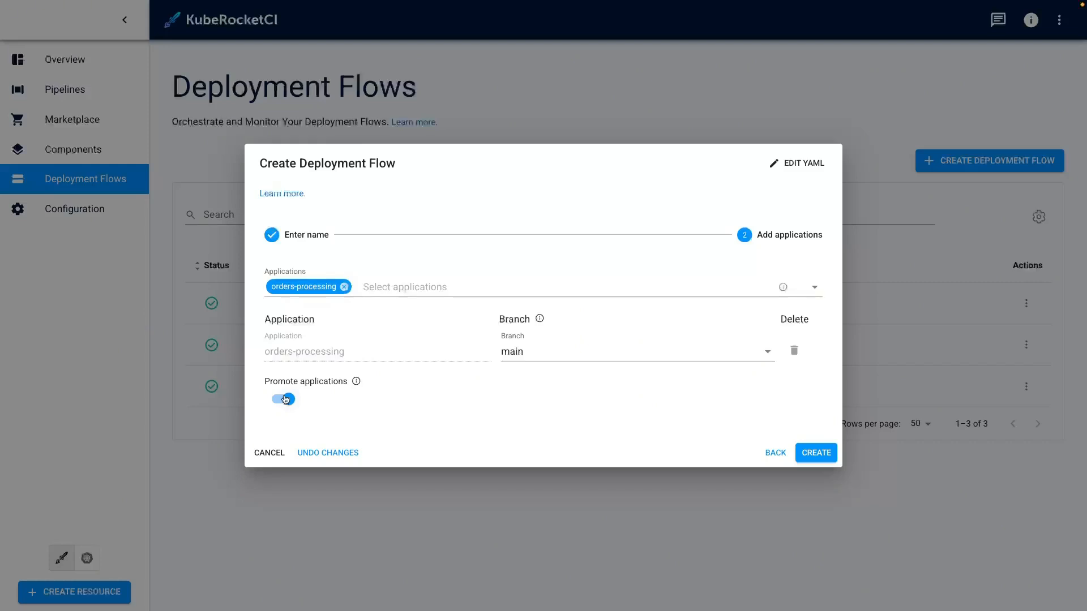
pyautogui.click(827, 453)
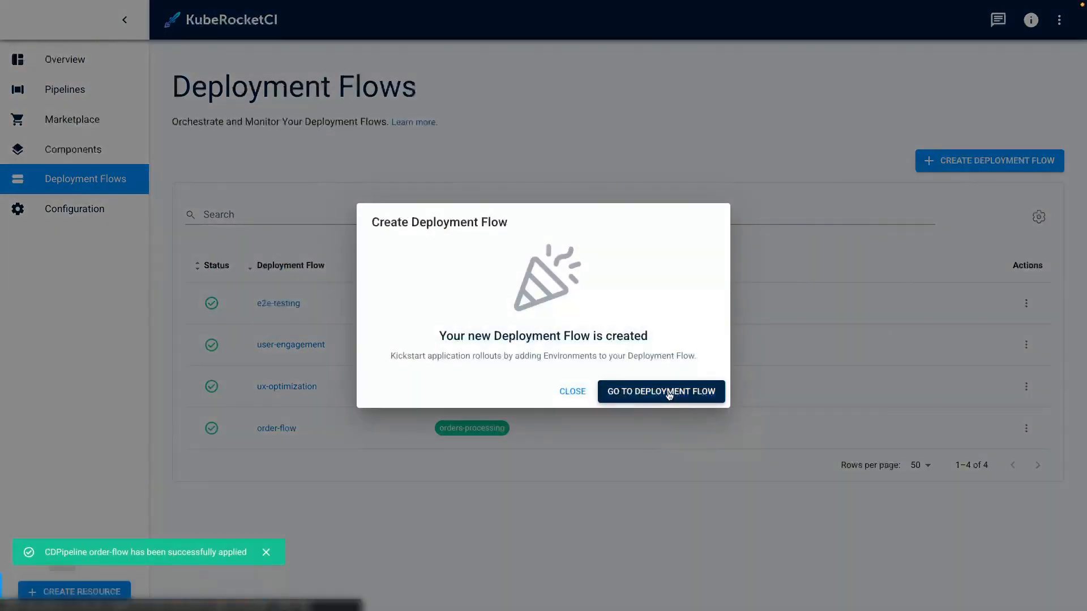
pyautogui.click(668, 395)
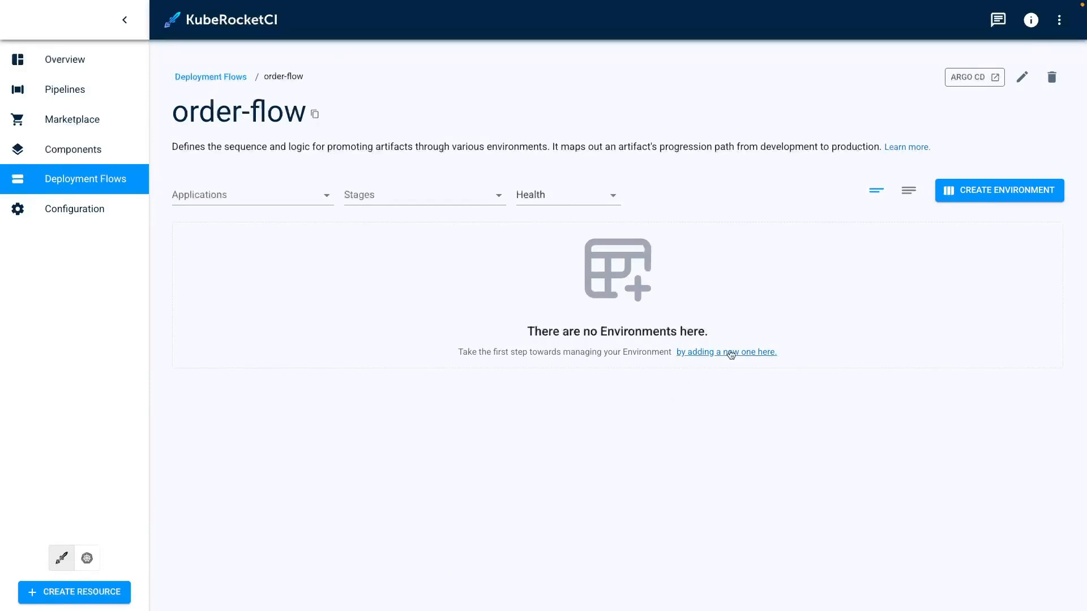
# Start a new environment for order-flow named dev with the description 'Development environment'.
pyautogui.click(983, 190)
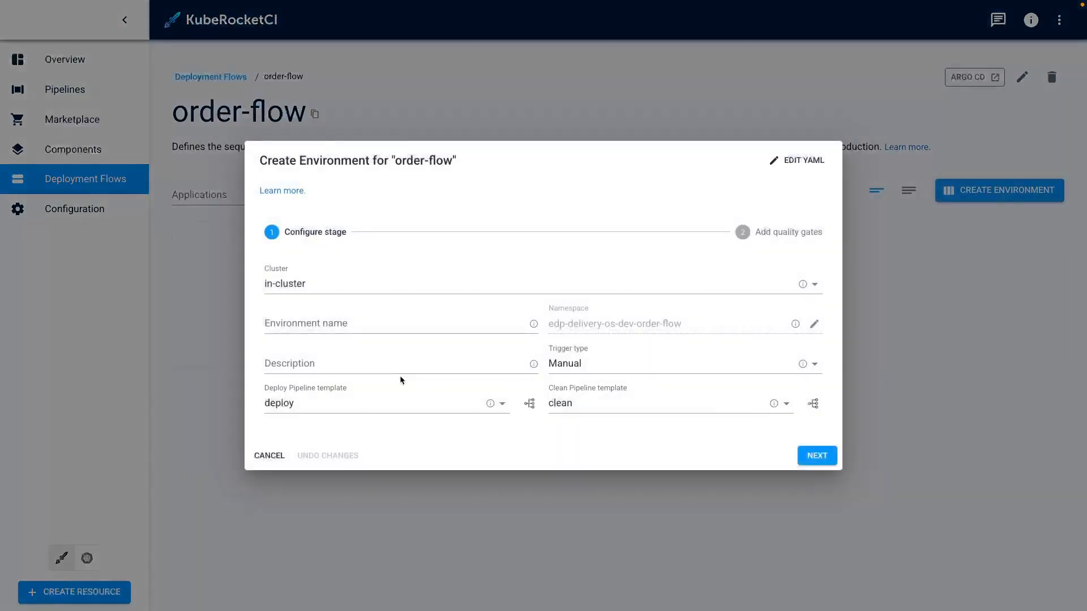
pyautogui.click(412, 328)
pyautogui.write('de')
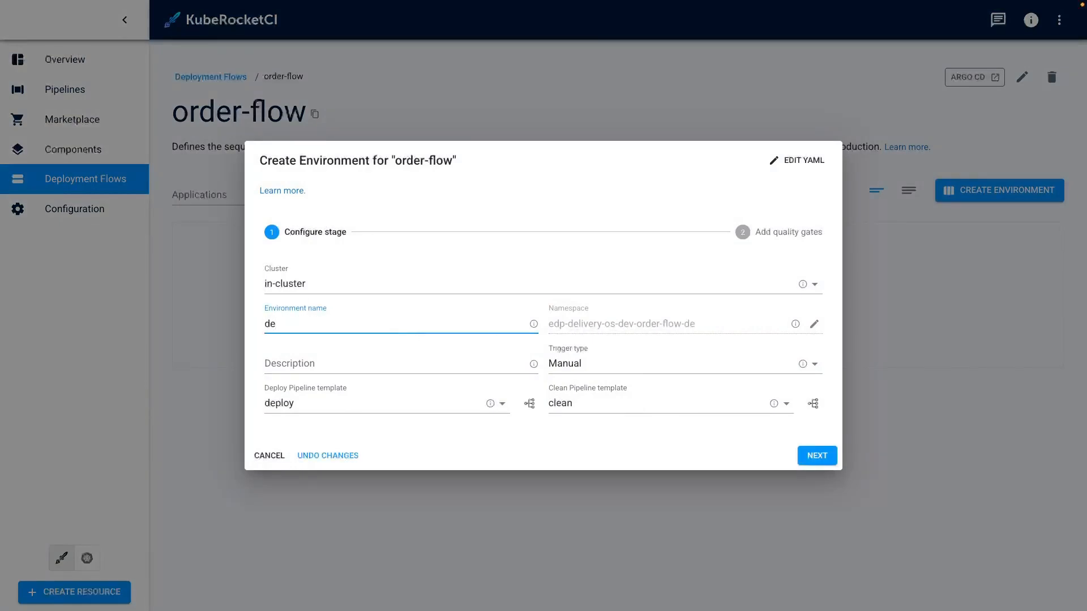
pyautogui.write('v')
pyautogui.press('Tab')
pyautogui.write('Development')
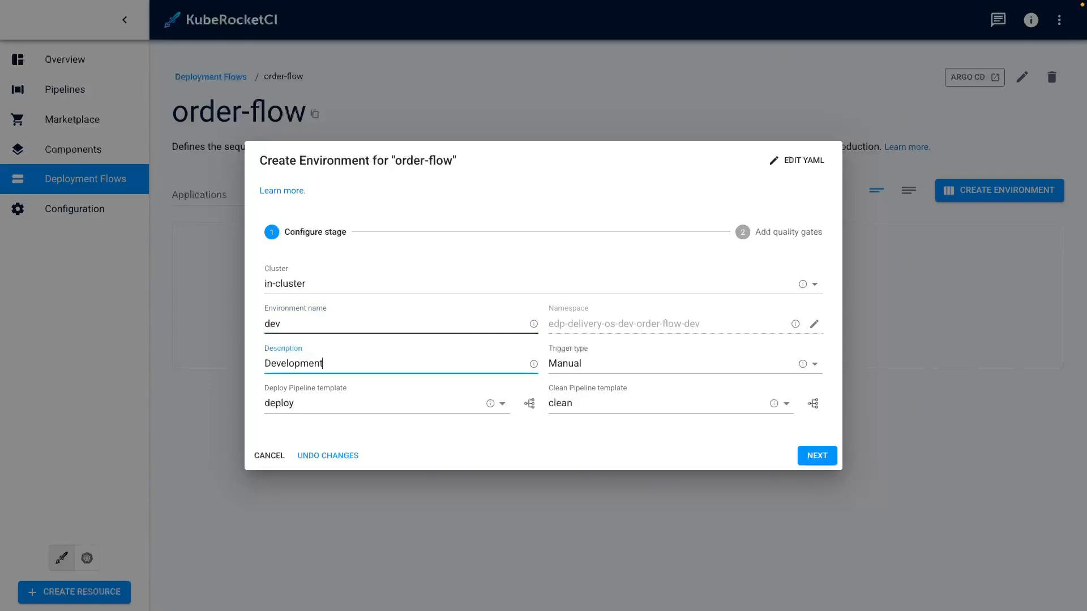
pyautogui.write(' environment')
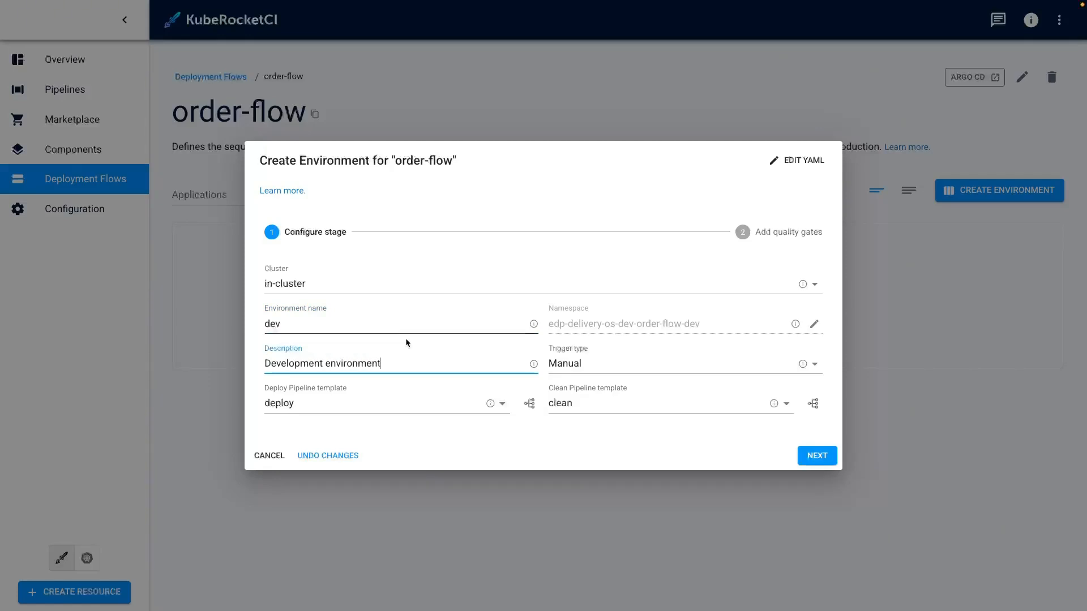
# Choose the deploy-with-autotests deploy pipeline template and continue to the quality gates.
pyautogui.click(428, 406)
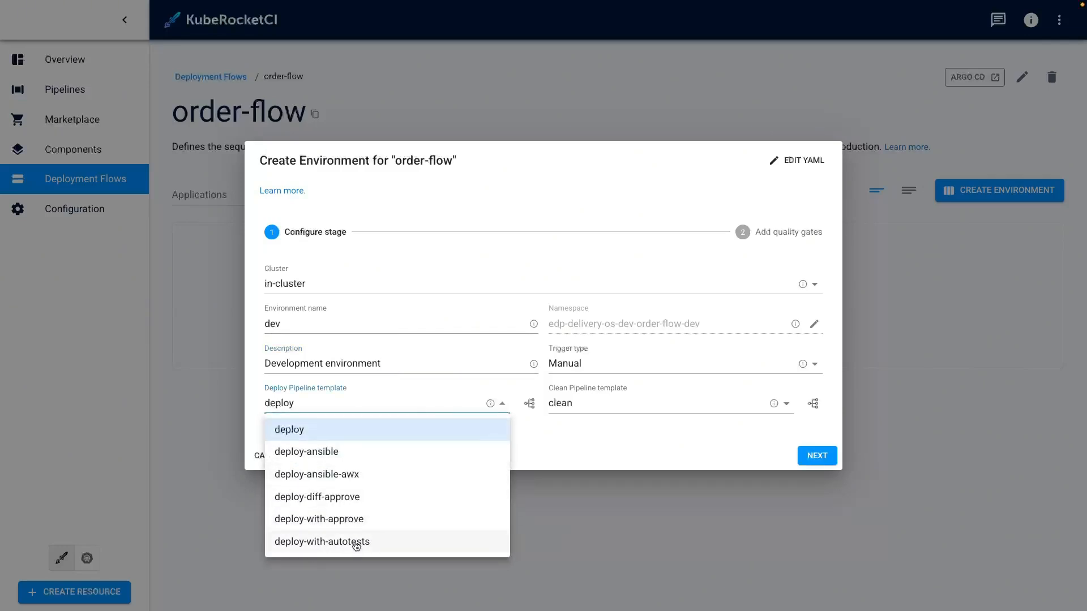
pyautogui.click(355, 543)
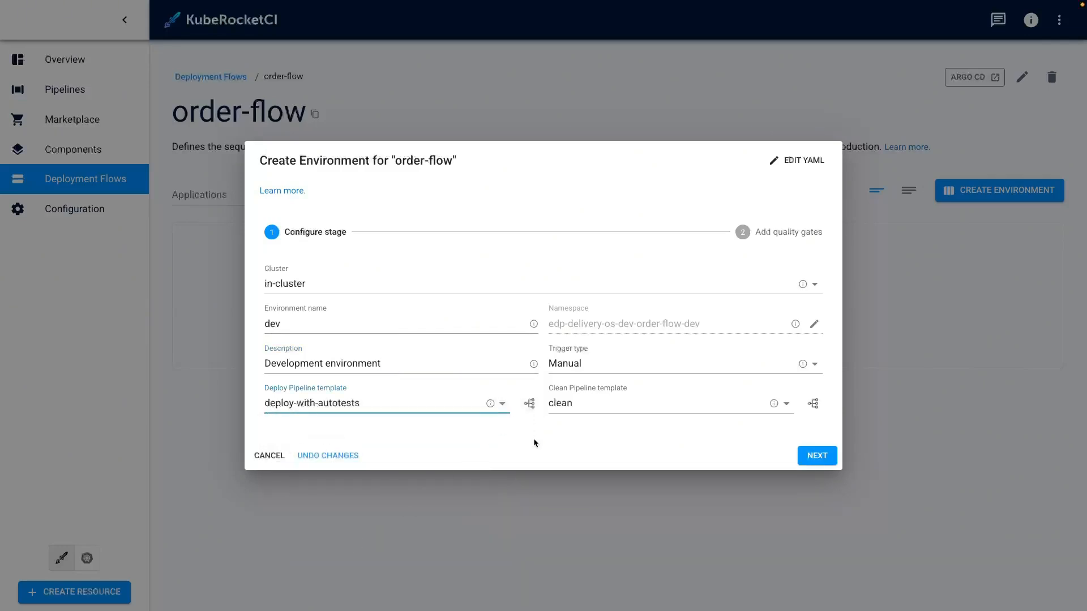
pyautogui.click(806, 453)
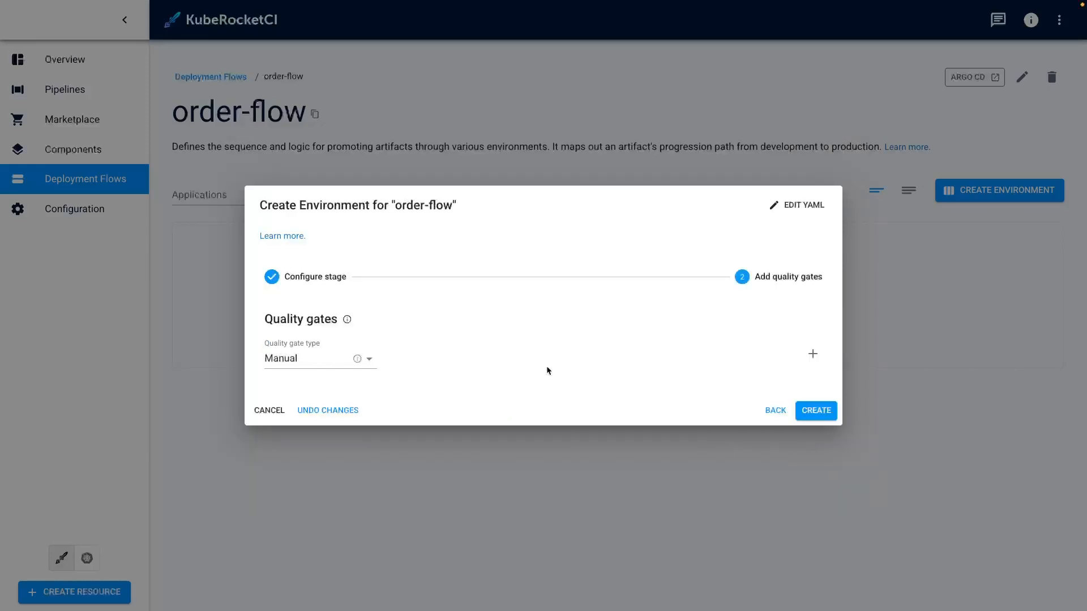
# Add an Autotests quality gate named step1 using the api-autotests autotest on branch main.
pyautogui.click(332, 365)
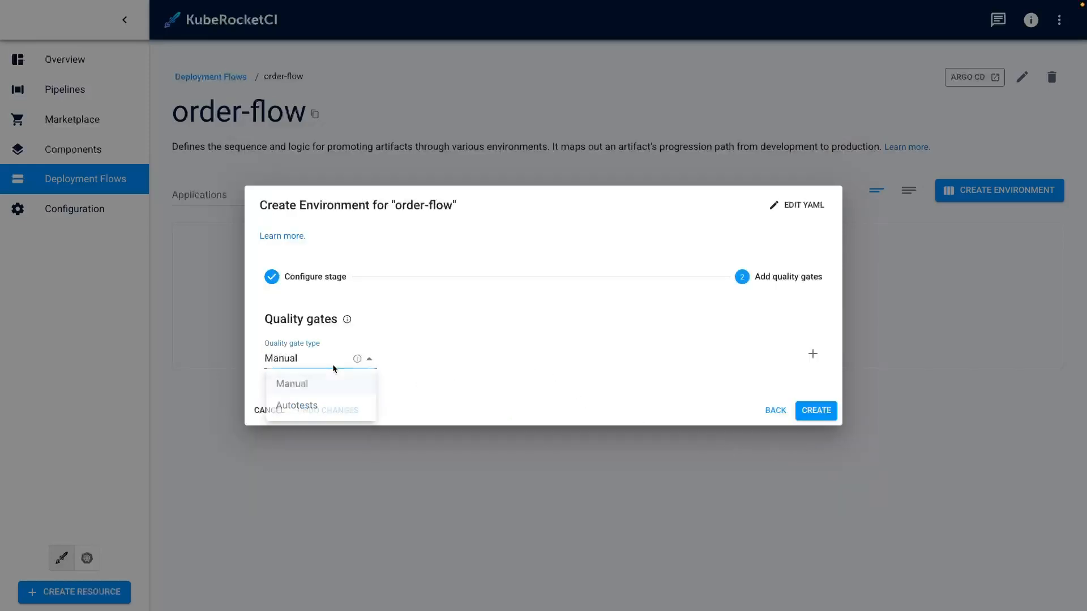
pyautogui.click(329, 408)
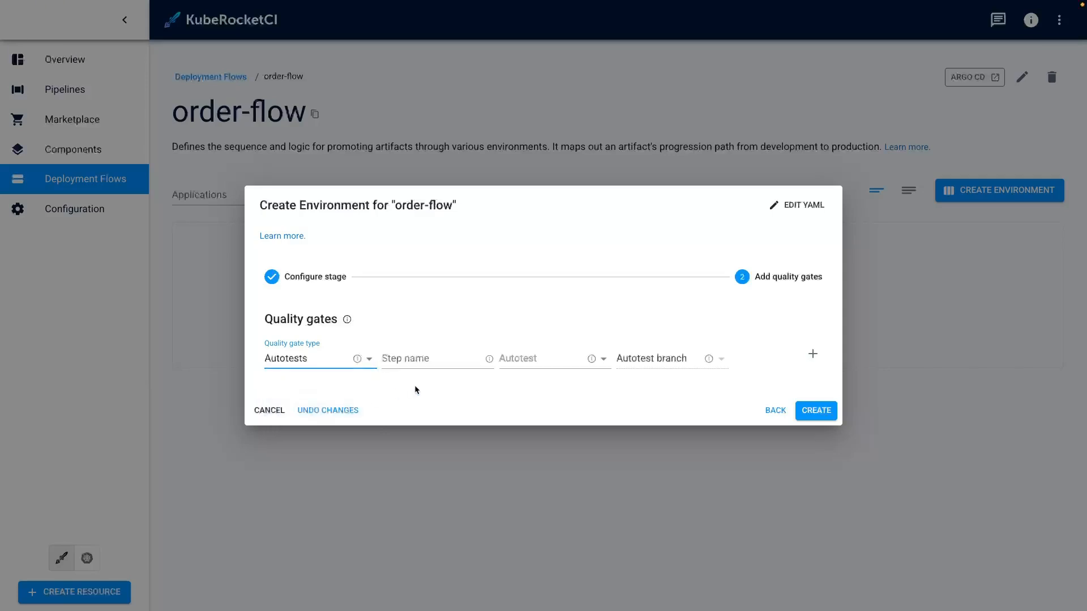
pyautogui.click(434, 360)
pyautogui.write('s')
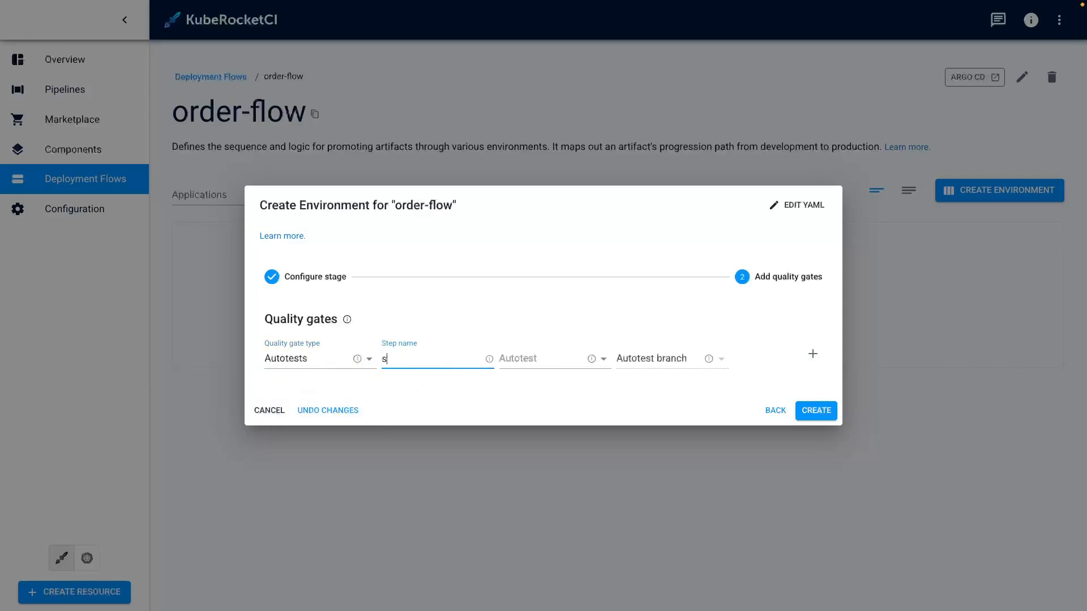
pyautogui.write('tep1')
pyautogui.click(560, 359)
pyautogui.click(554, 384)
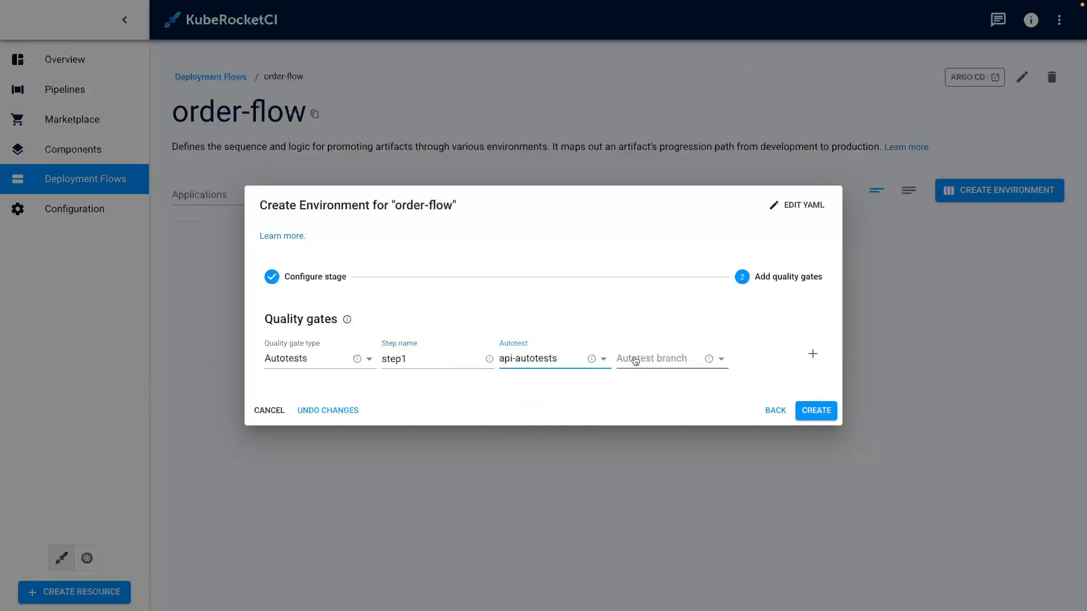
pyautogui.click(635, 361)
pyautogui.click(651, 383)
# Add a second Autotests quality gate named step2 using integration-autotests on branch main, and create the dev environment.
pyautogui.click(812, 354)
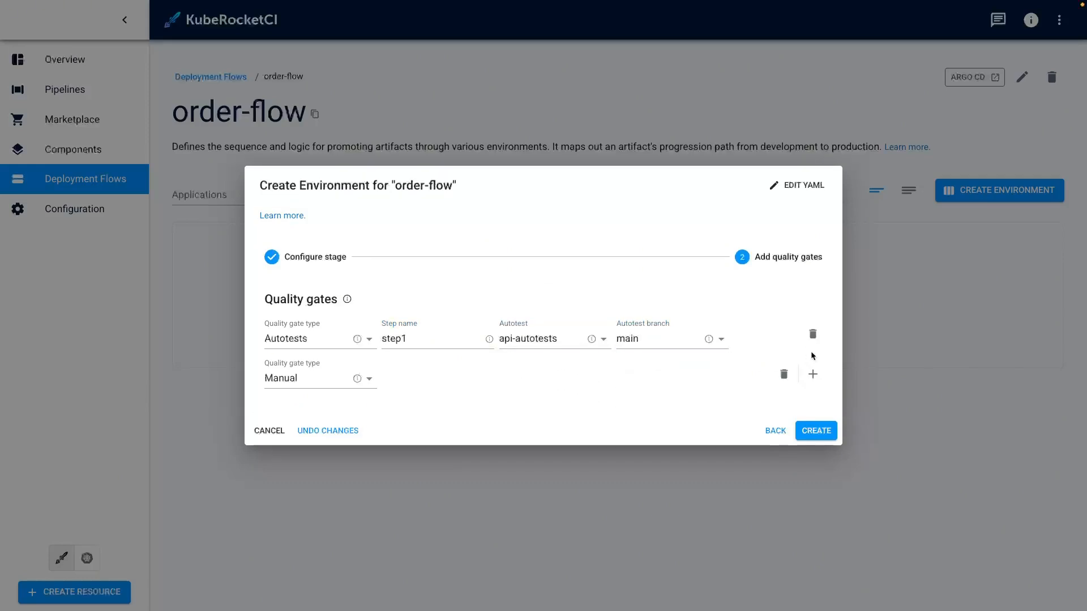
pyautogui.click(308, 377)
pyautogui.click(306, 426)
pyautogui.click(416, 380)
pyautogui.write('step2')
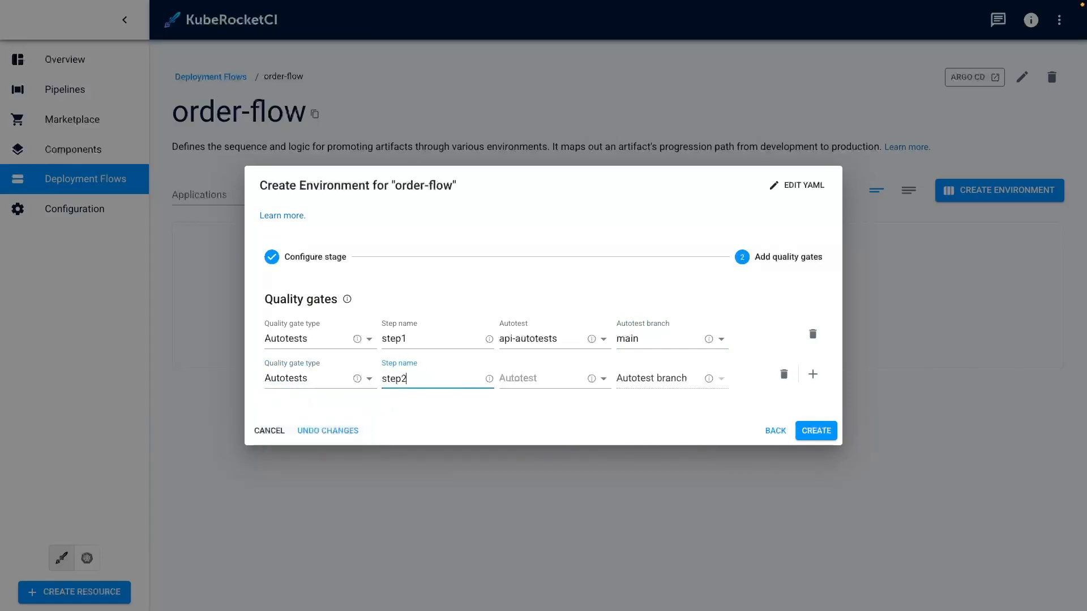
pyautogui.click(545, 379)
pyautogui.click(548, 417)
pyautogui.click(651, 378)
pyautogui.click(651, 417)
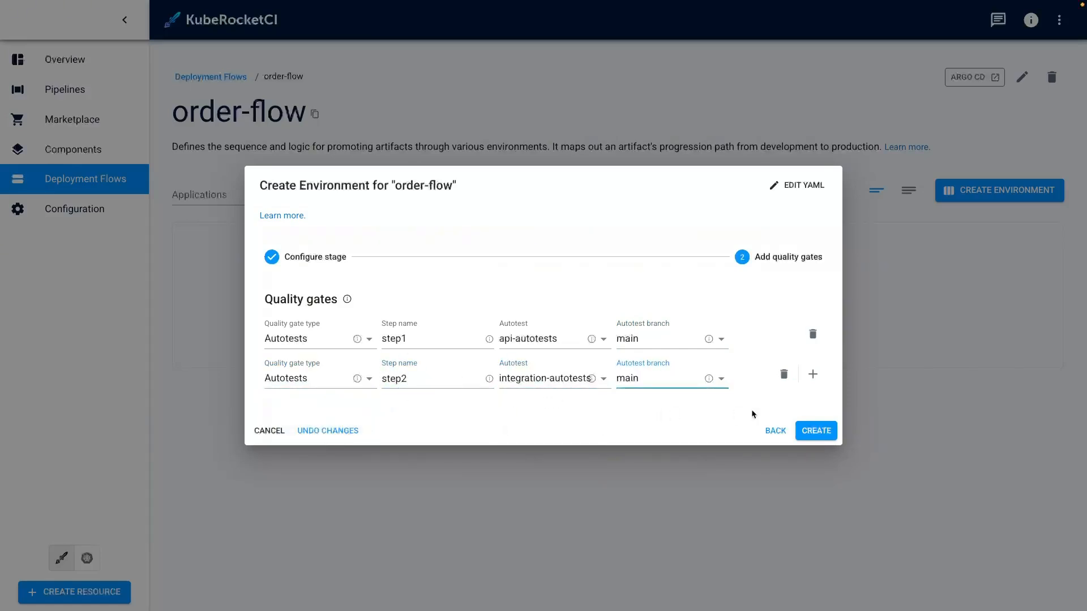
pyautogui.click(817, 430)
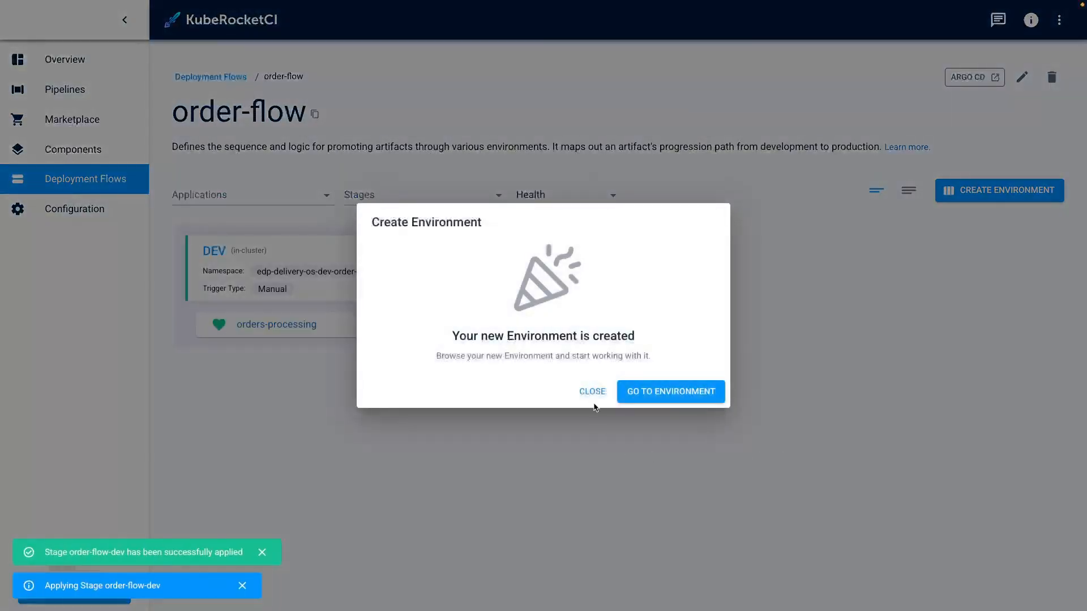
pyautogui.click(592, 392)
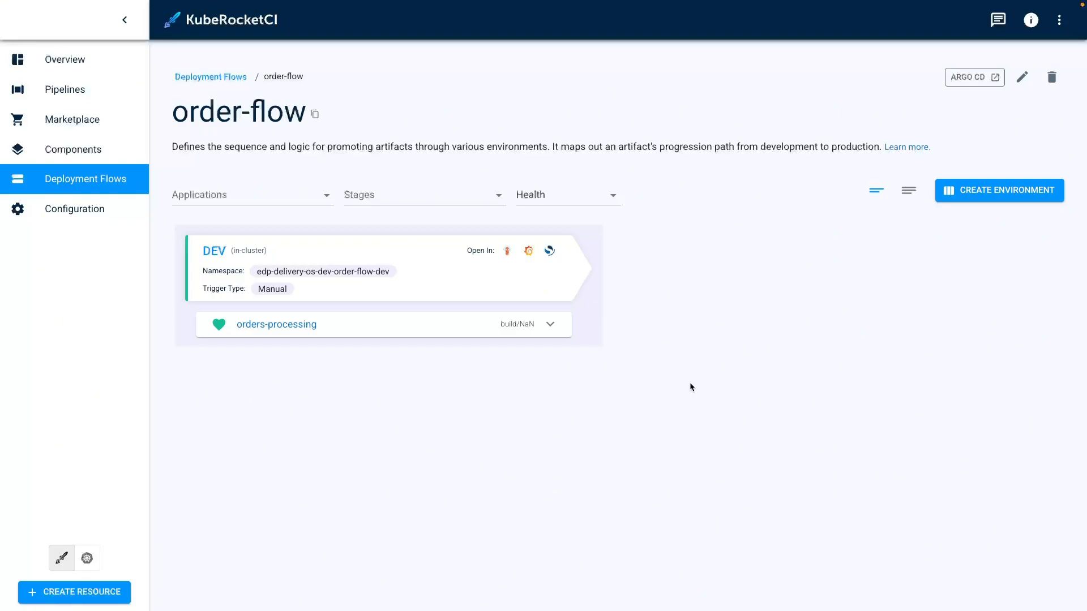
# Start another order-flow environment named prod with the description 'Production environment'.
pyautogui.click(983, 192)
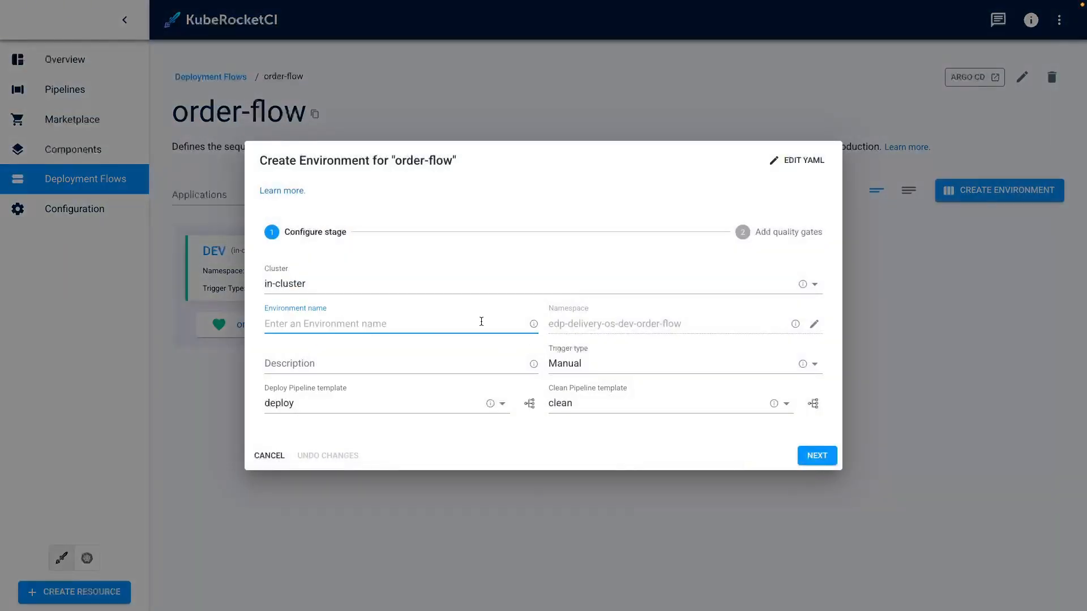
pyautogui.write('prod')
pyautogui.click(437, 362)
pyautogui.write('P')
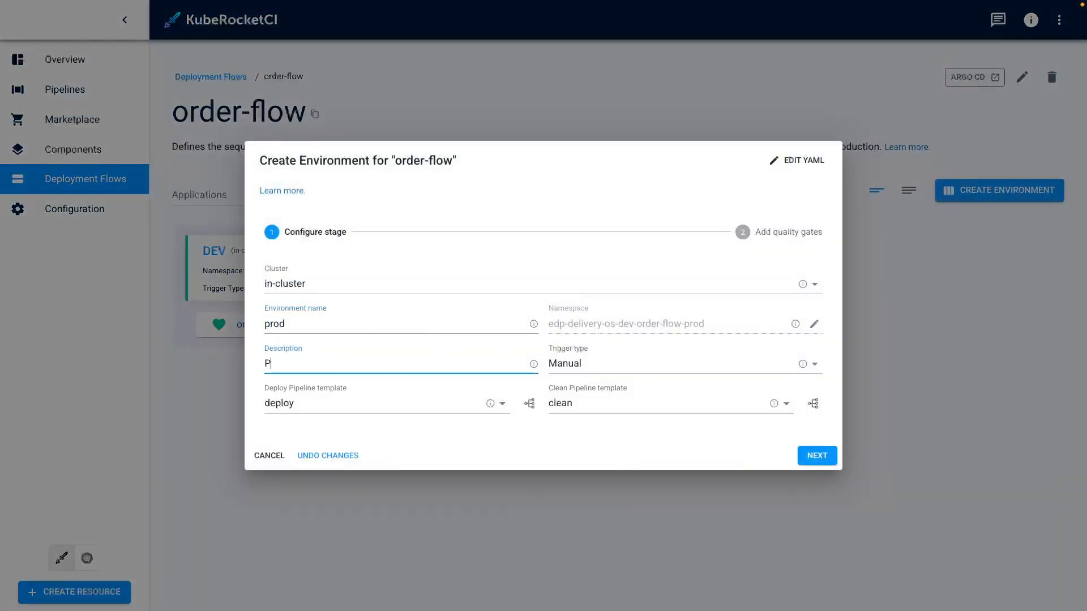
pyautogui.write('roduction environment')
pyautogui.click(808, 456)
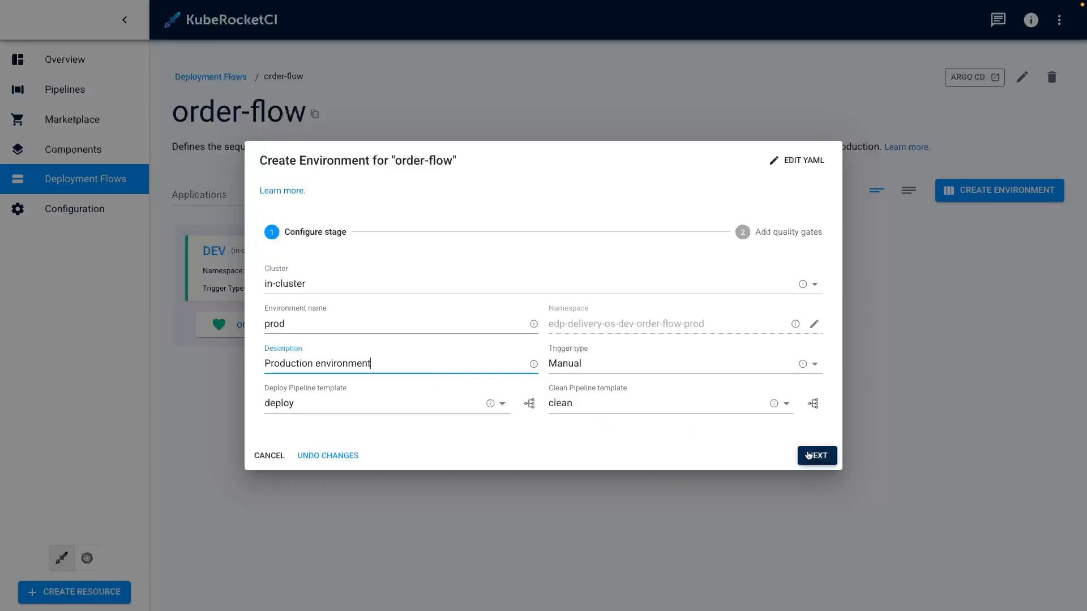
# Continue to the quality gates and create the prod environment with the default manual gate.
pyautogui.click(809, 455)
pyautogui.click(811, 414)
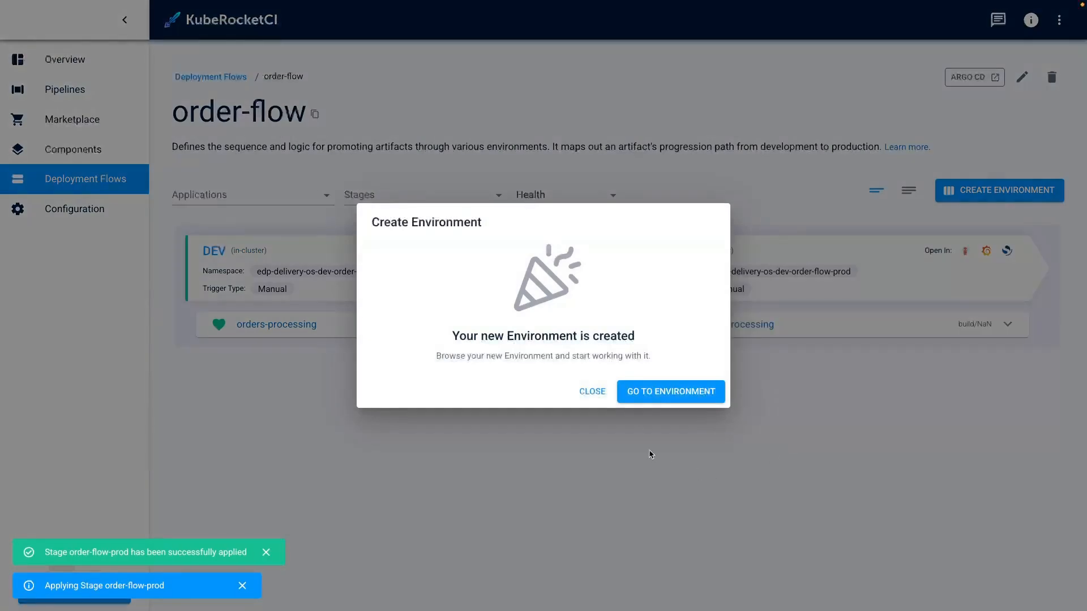
pyautogui.click(596, 393)
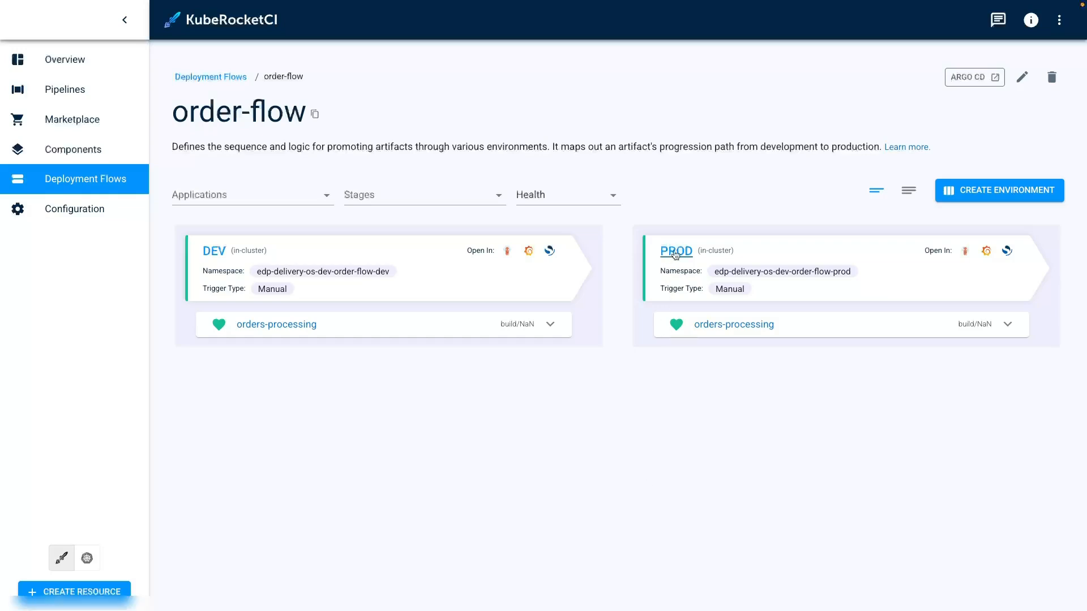
pyautogui.click(675, 251)
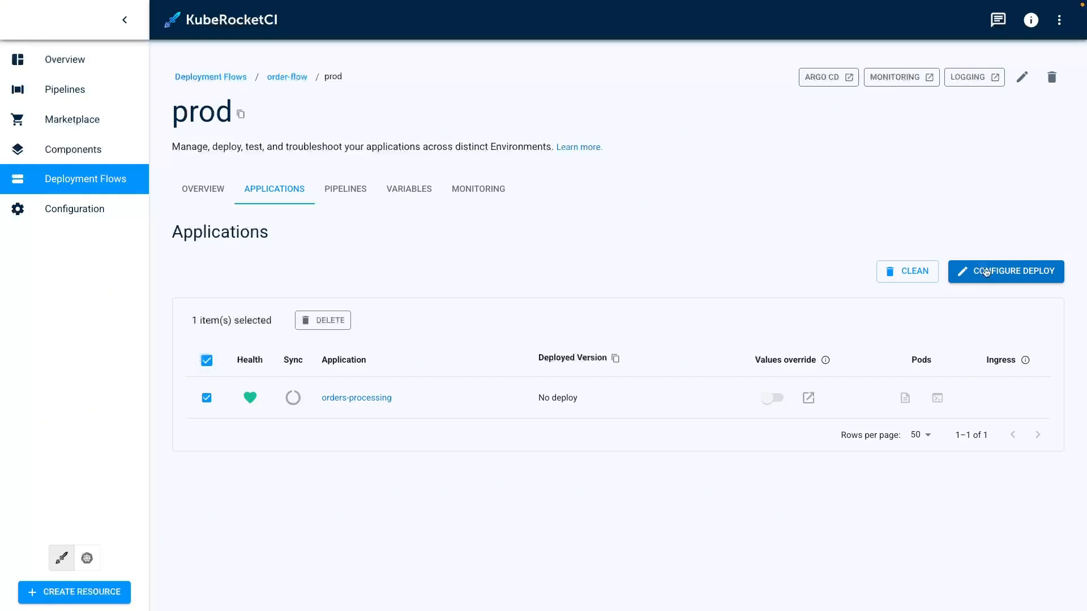
pyautogui.click(984, 272)
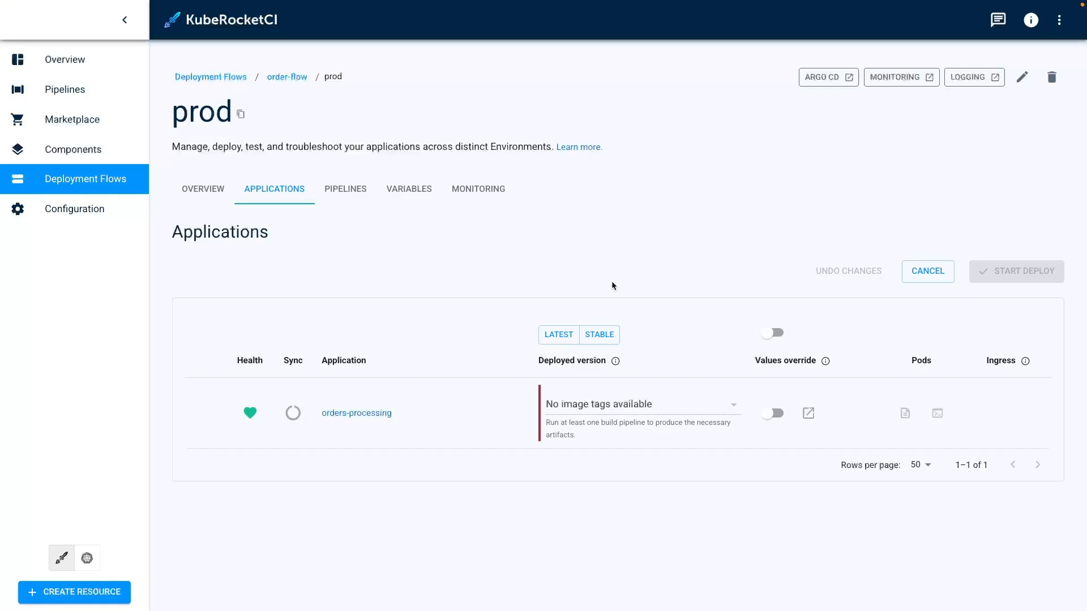
pyautogui.click(299, 77)
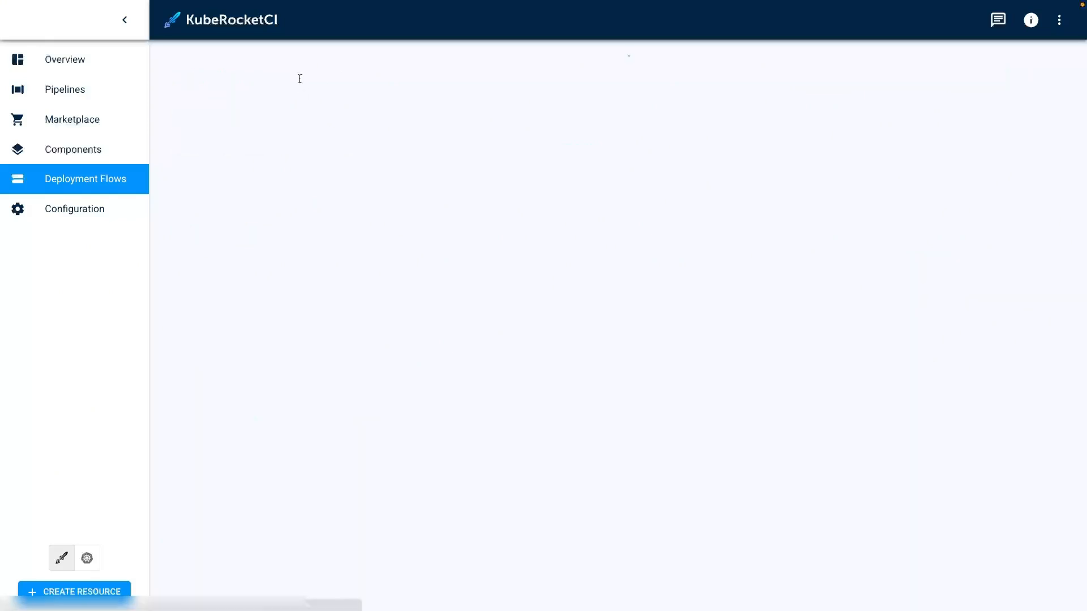
# Deploy orders-processing to the dev environment using the latest image tag.
pyautogui.click(214, 251)
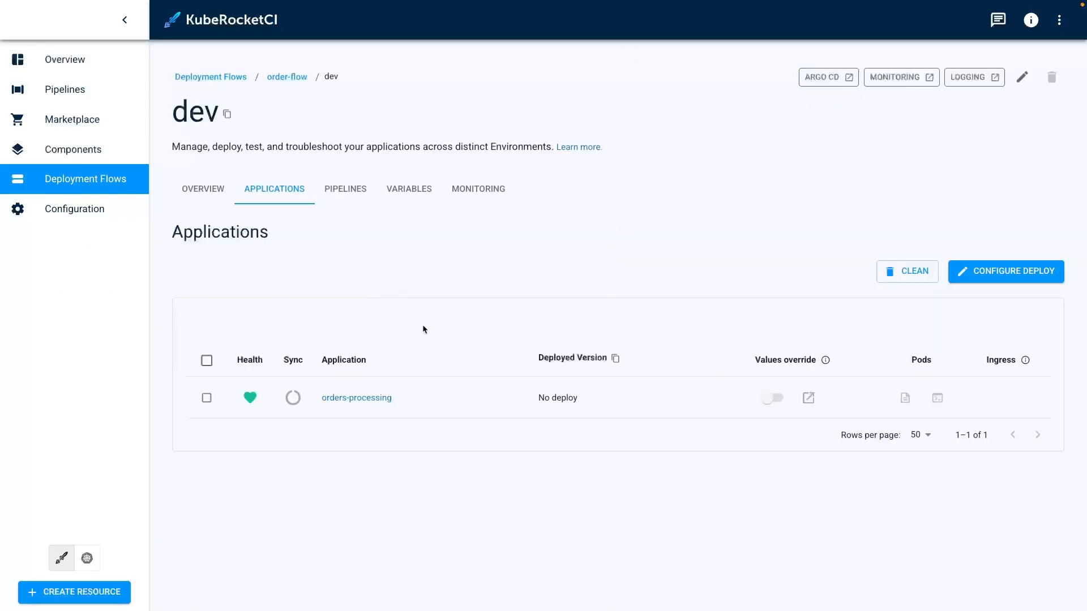
pyautogui.click(206, 362)
pyautogui.click(987, 271)
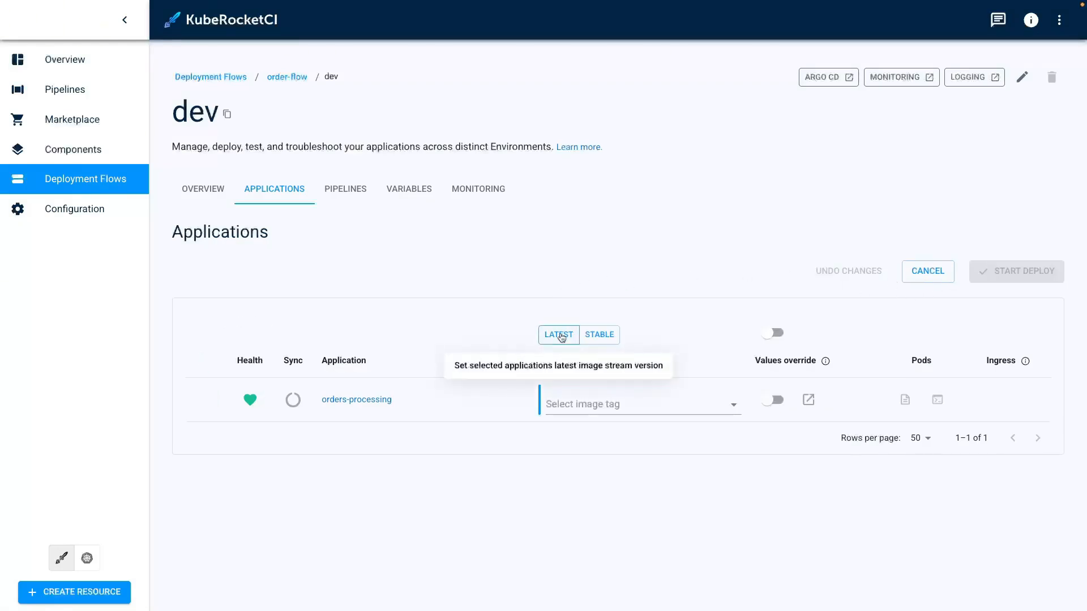
pyautogui.click(561, 338)
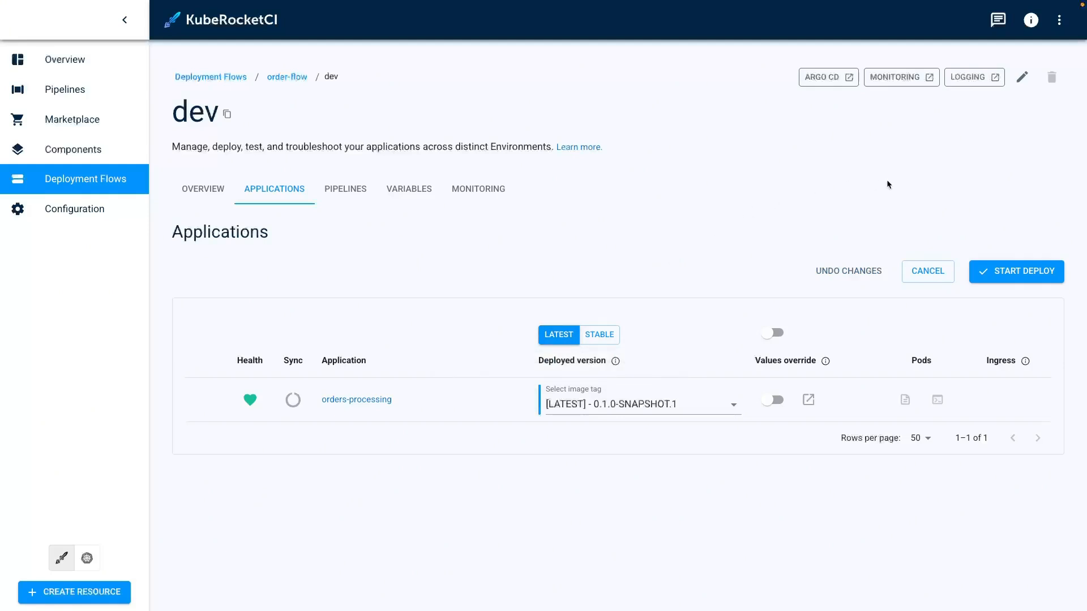
pyautogui.click(1019, 271)
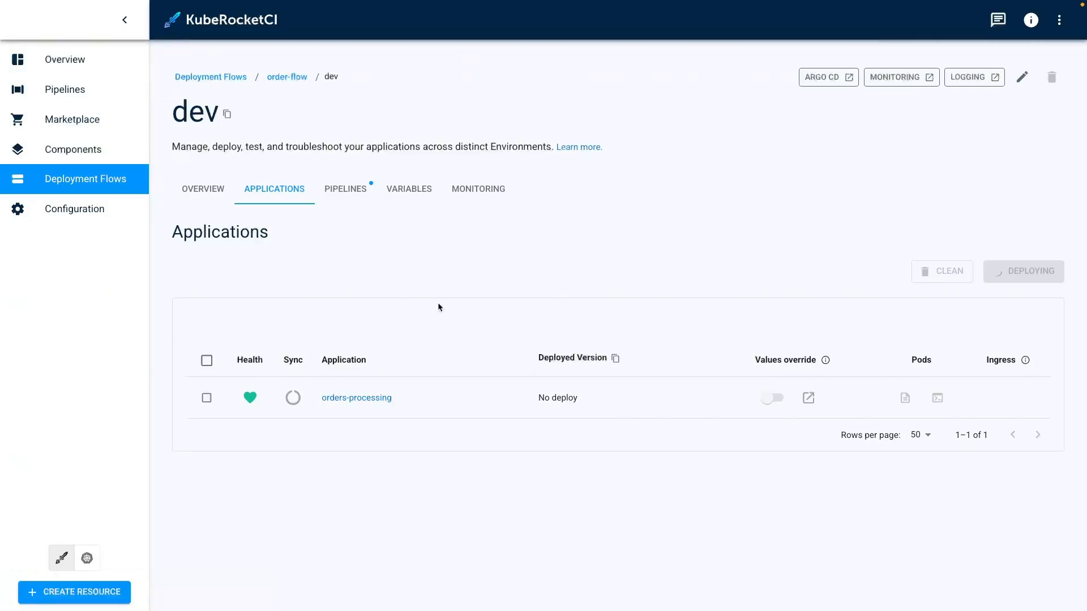
# Inspect the dev deployment pipeline run and the autotests-gradle-run test logs.
pyautogui.click(342, 195)
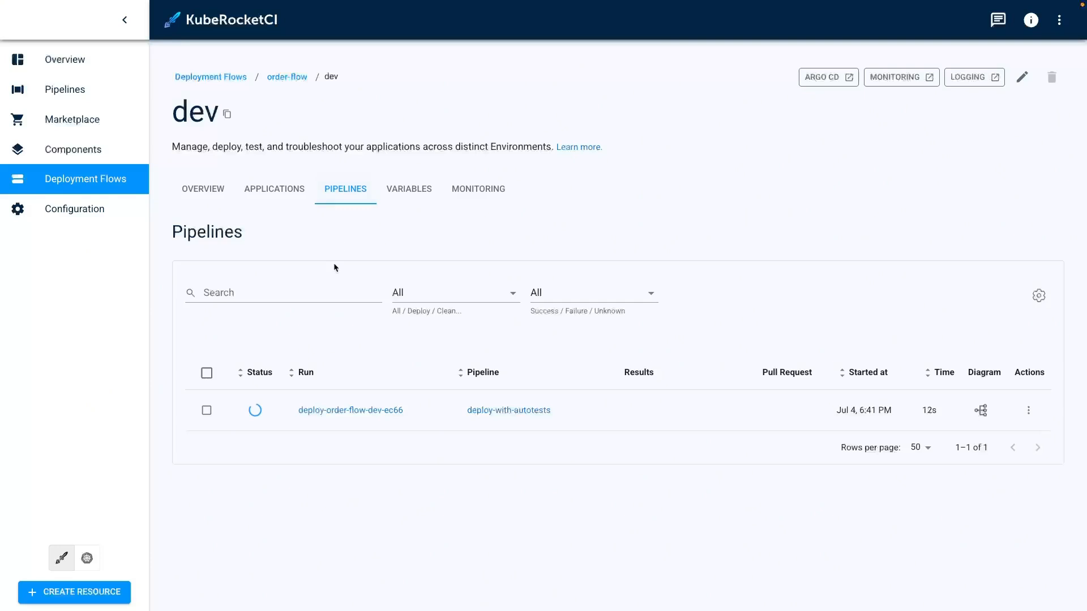
pyautogui.click(345, 410)
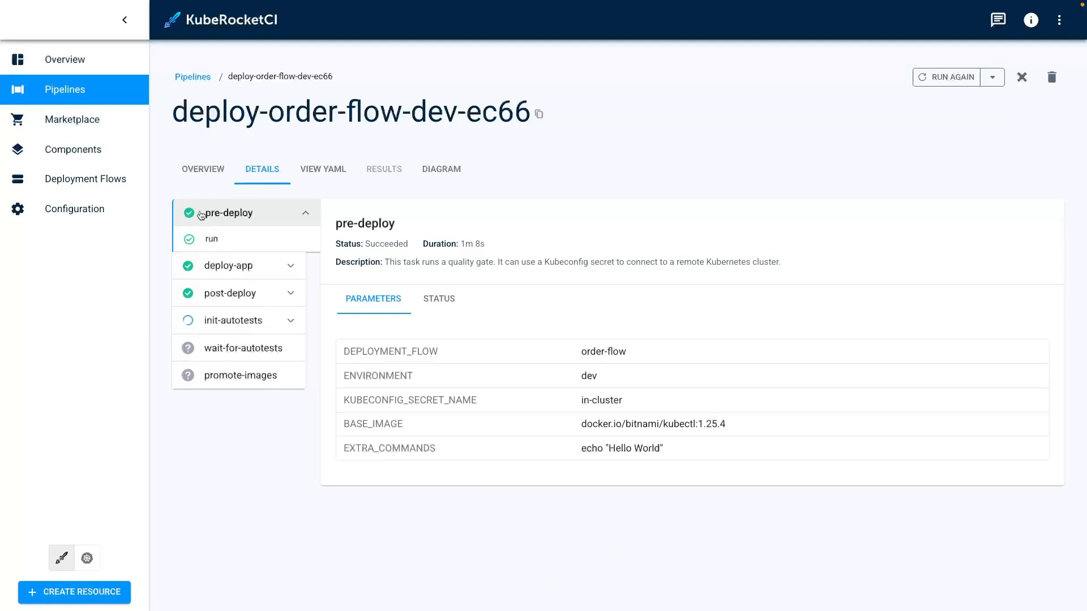
pyautogui.click(98, 100)
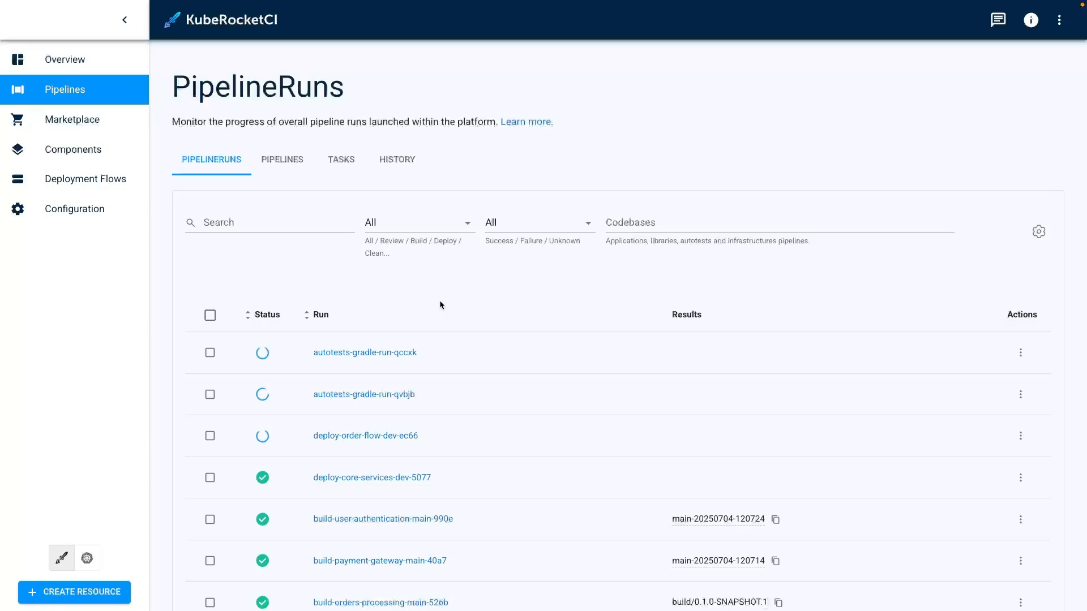
pyautogui.click(364, 352)
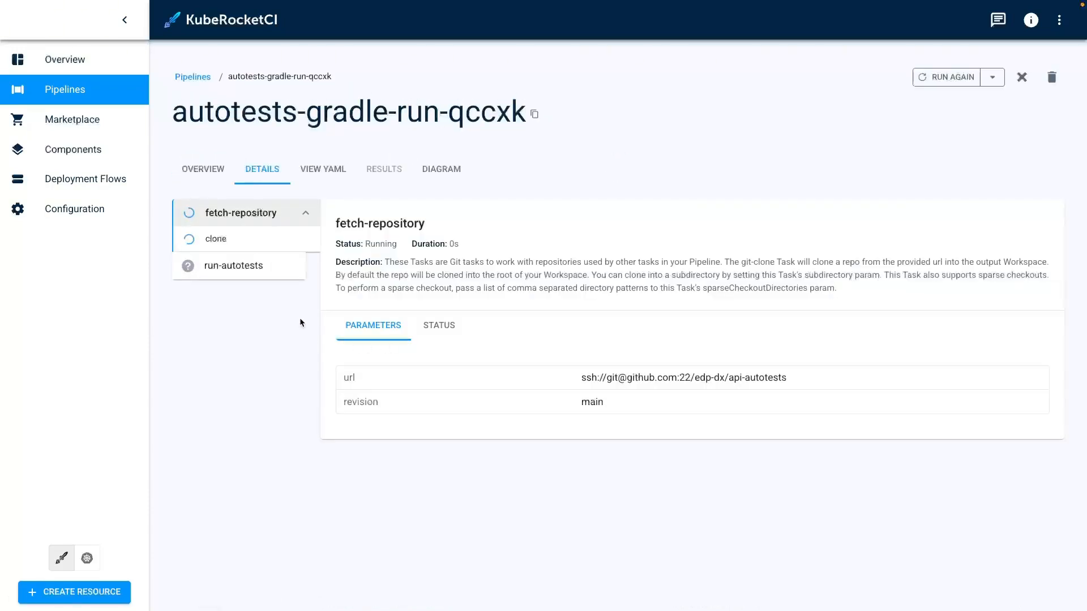
pyautogui.click(277, 266)
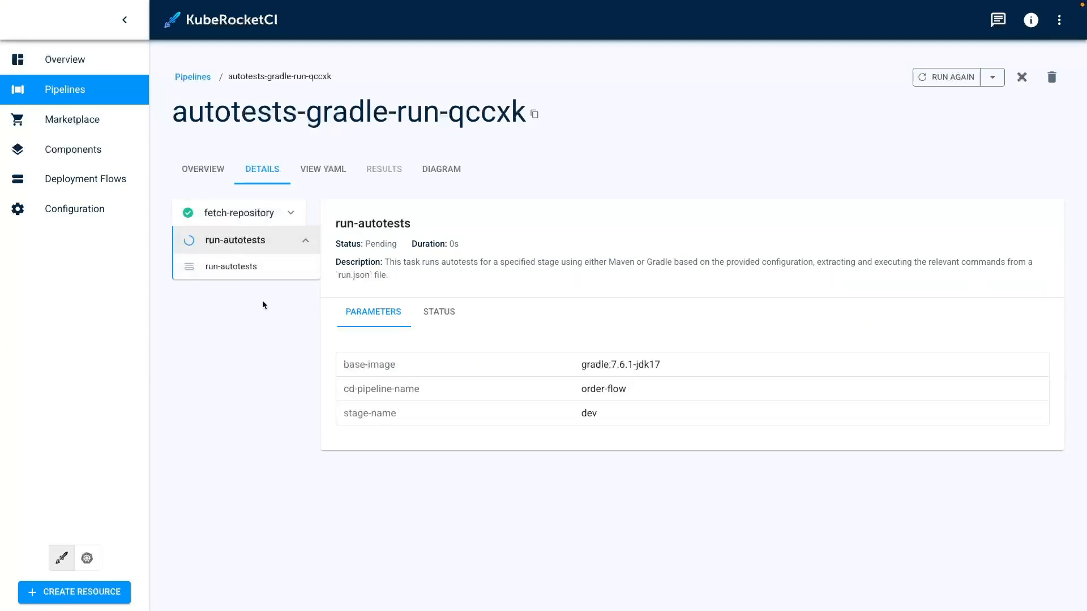
pyautogui.scroll(-2, 278, 399)
pyautogui.scroll(-1, 277, 399)
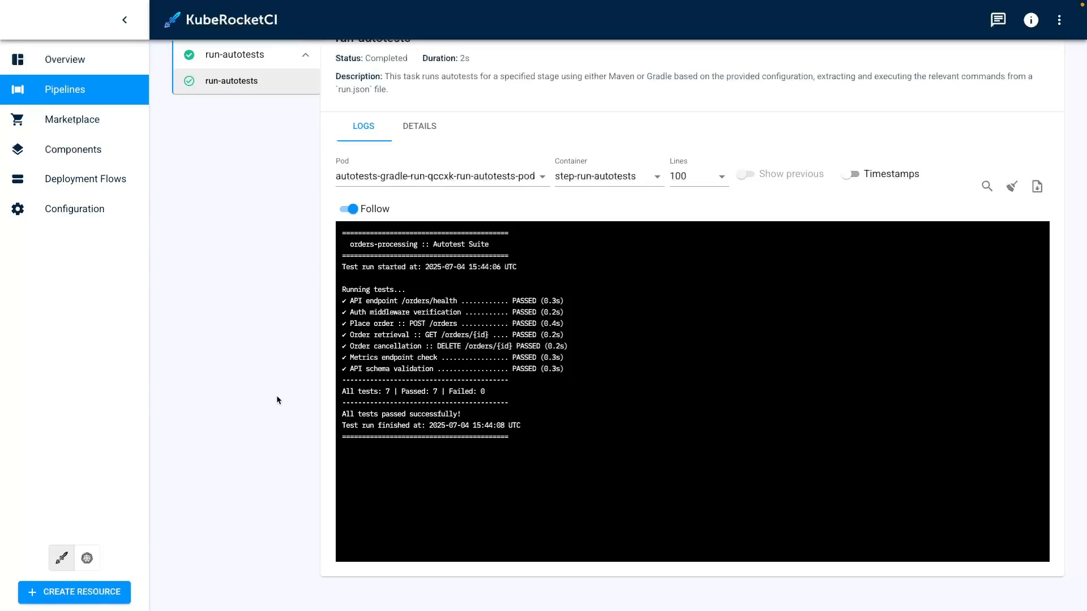
pyautogui.click(95, 89)
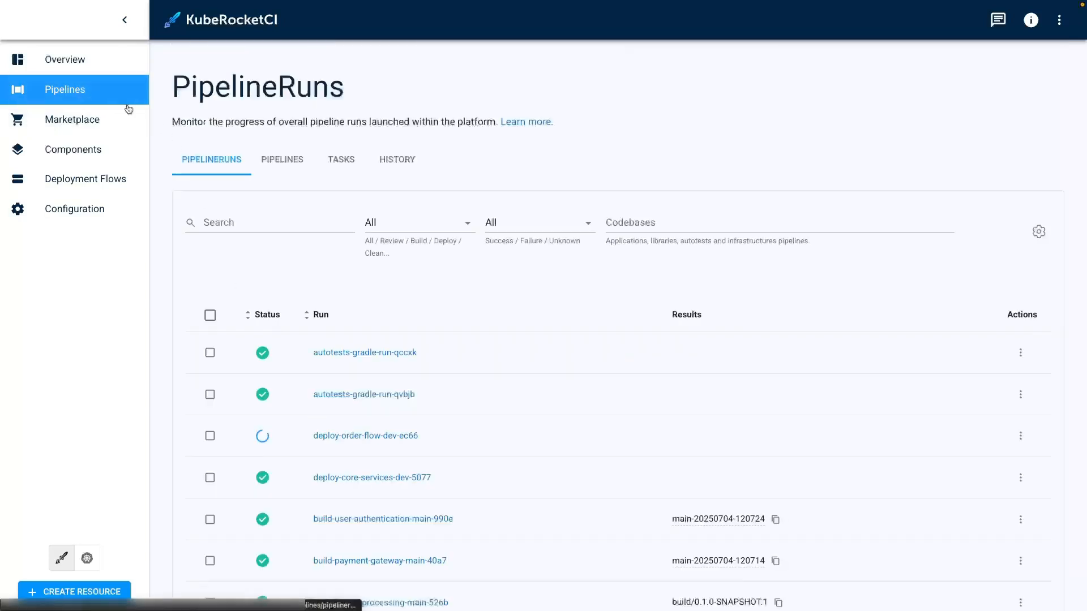
pyautogui.click(374, 431)
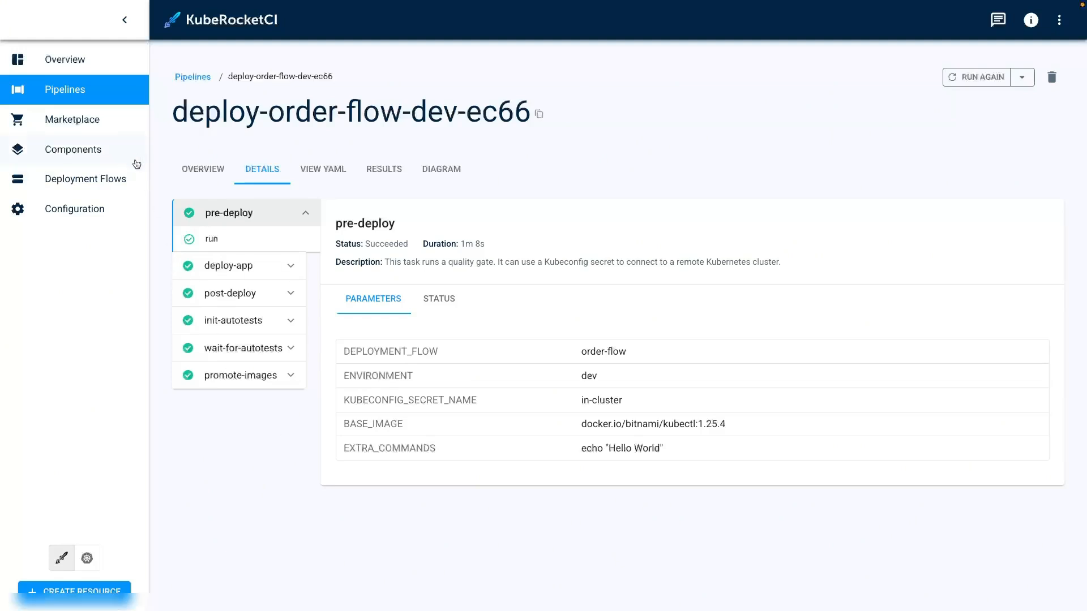
# Deploy orders-processing to the order-flow prod environment using the latest image tag.
pyautogui.click(116, 176)
pyautogui.click(275, 344)
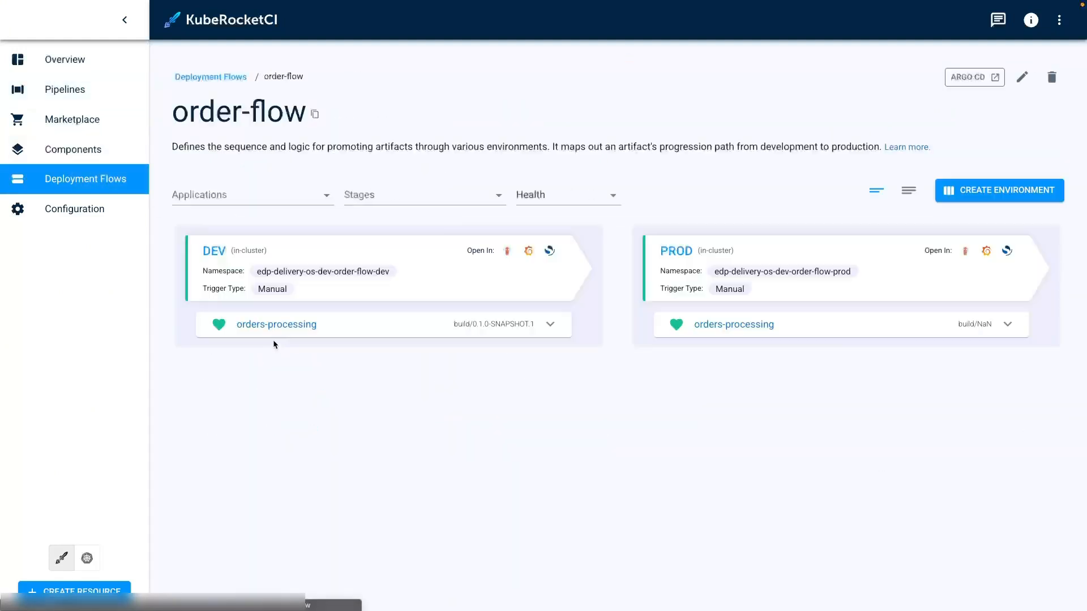
pyautogui.click(669, 250)
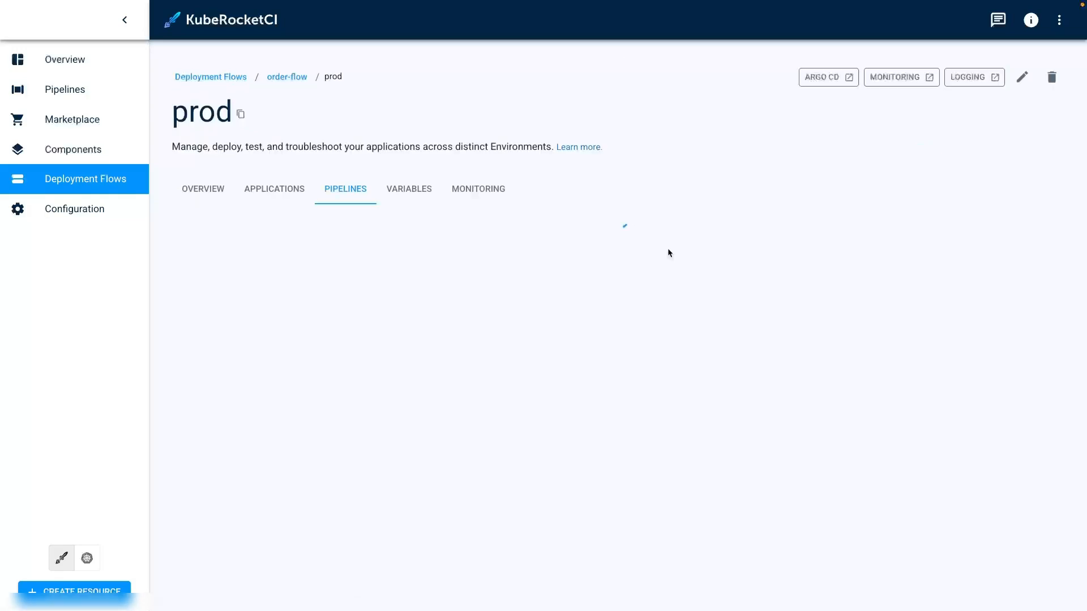
pyautogui.click(273, 192)
pyautogui.click(216, 358)
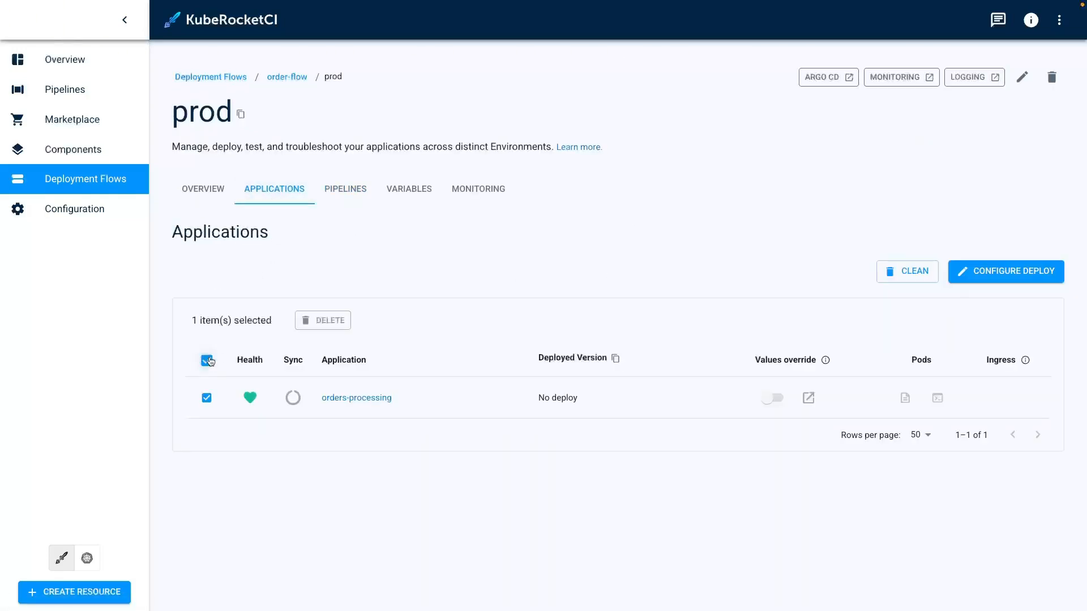
pyautogui.click(977, 271)
pyautogui.click(559, 334)
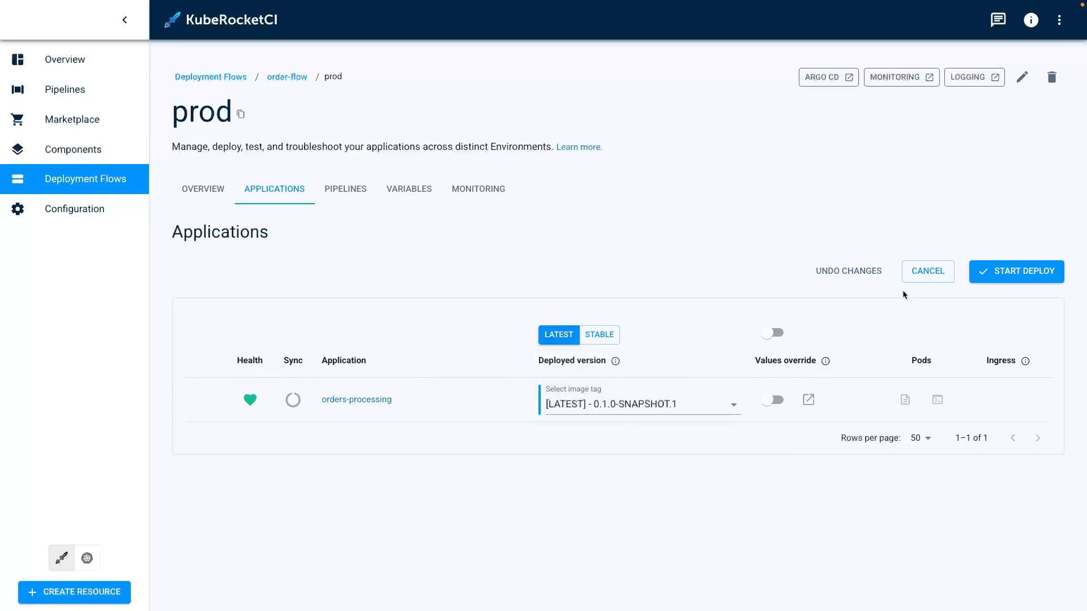
pyautogui.click(1018, 271)
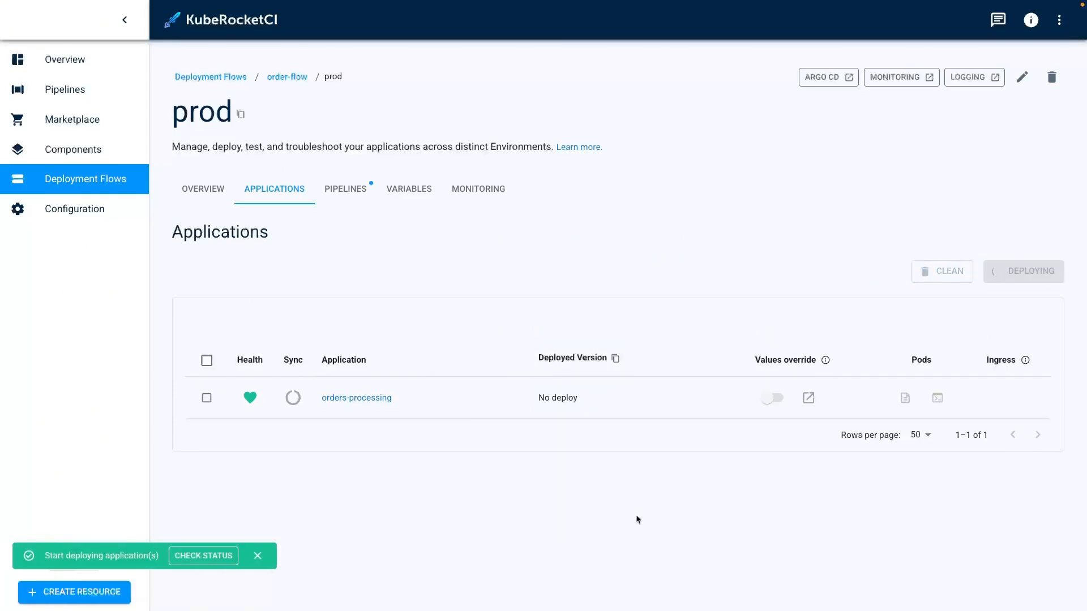